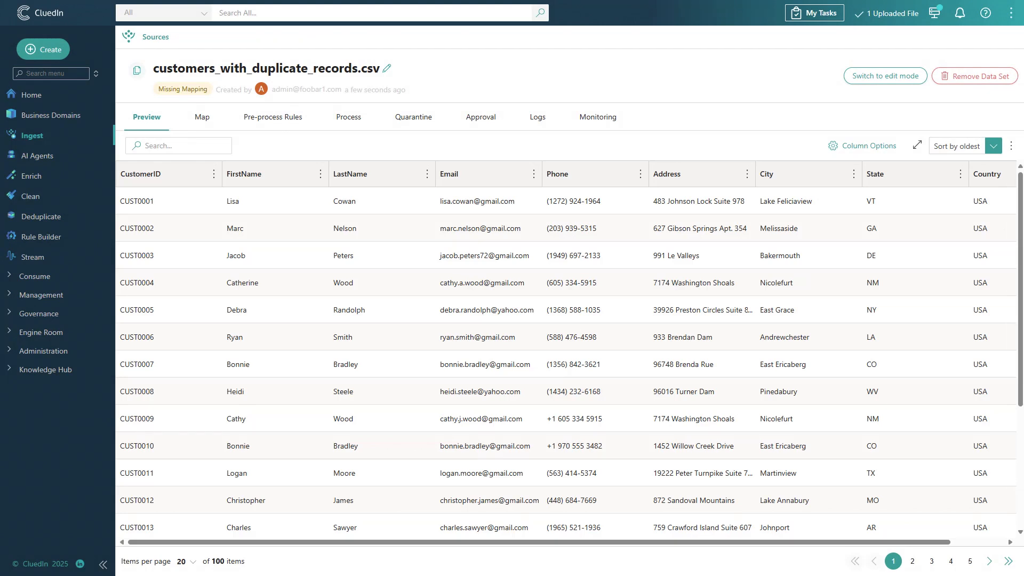
Create an auto mapping for the customers_with_duplicate_records.csv data set, using the Customer business domain and the Customer vocabulary
{"action": "left_click", "coordinate": [208, 121]}
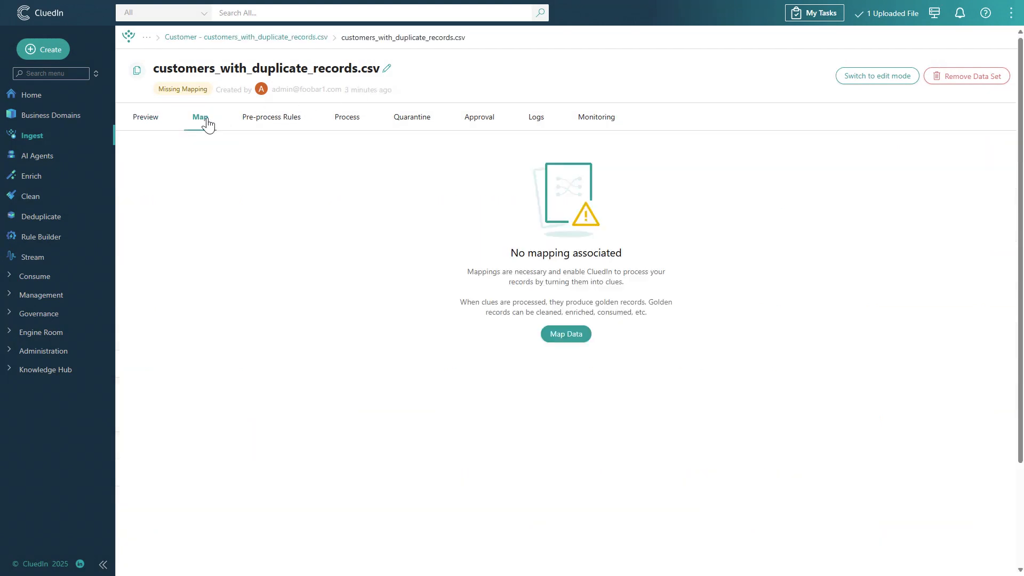
{"action": "left_click", "coordinate": [565, 335]}
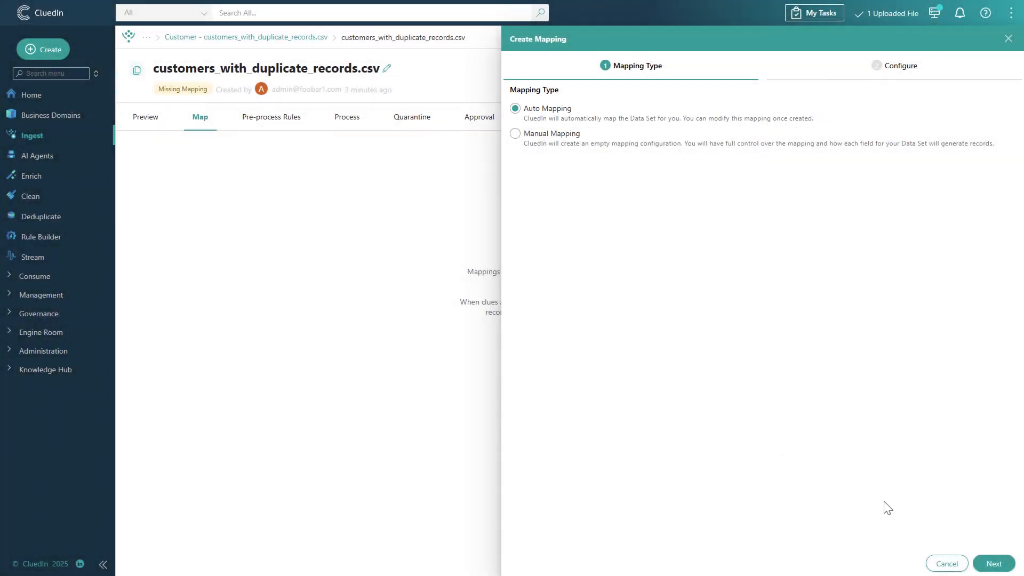
{"action": "left_click", "coordinate": [993, 563]}
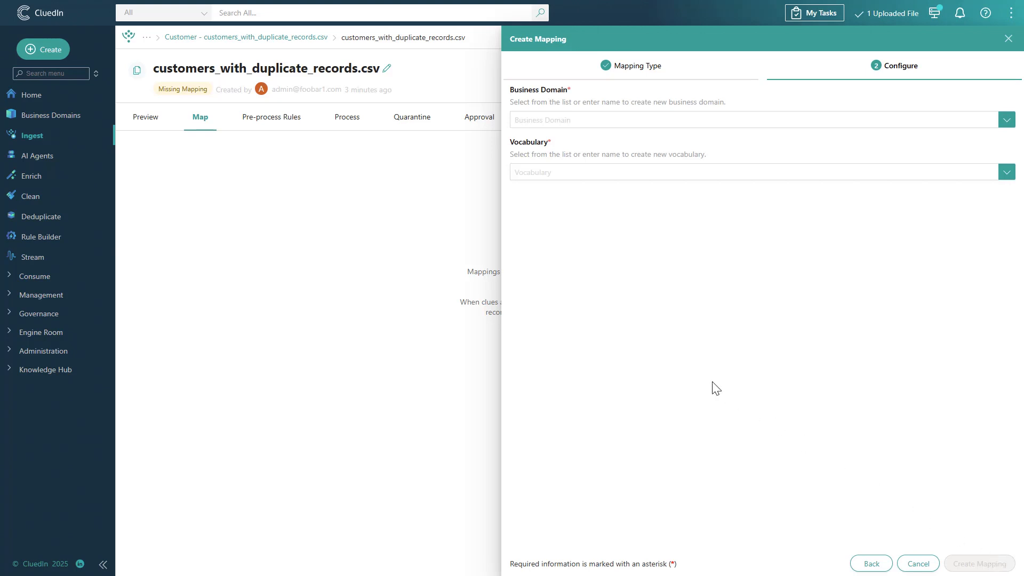
{"action": "left_click", "coordinate": [549, 120]}
{"action": "type", "text": "Customer"}
{"action": "left_click", "coordinate": [545, 190]}
{"action": "left_click", "coordinate": [547, 183]}
{"action": "type", "text": "Customer"}
{"action": "left_click", "coordinate": [554, 240]}
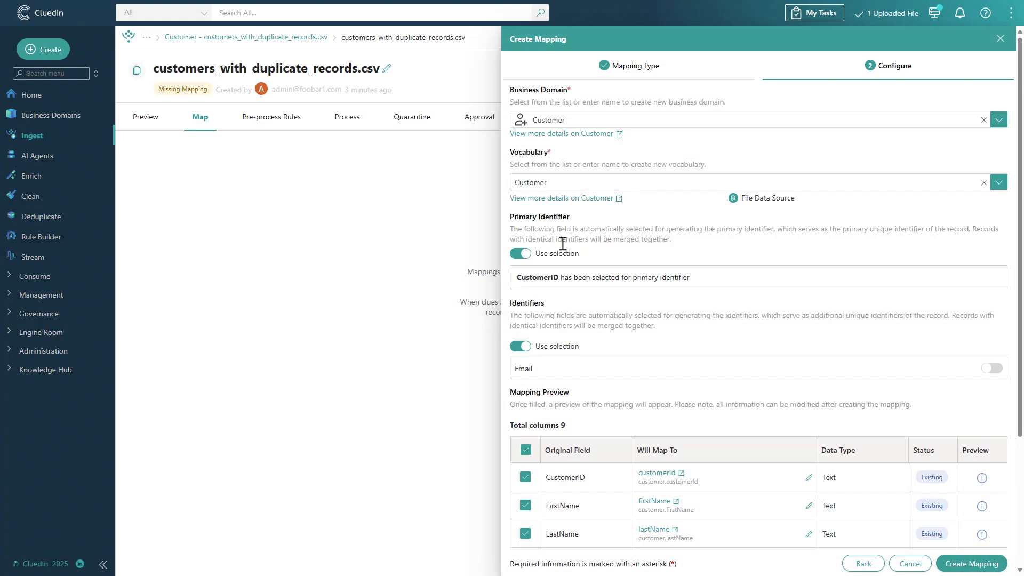
{"action": "left_click", "coordinate": [972, 564]}
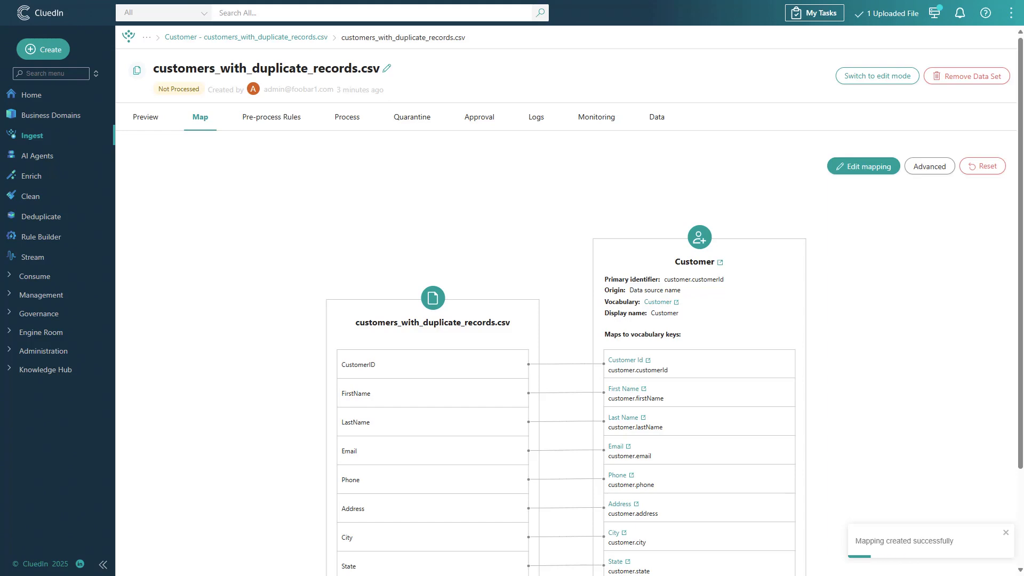
Process the data set's records, purging quarantine before processing
{"action": "left_click", "coordinate": [347, 128]}
{"action": "left_click", "coordinate": [143, 147]}
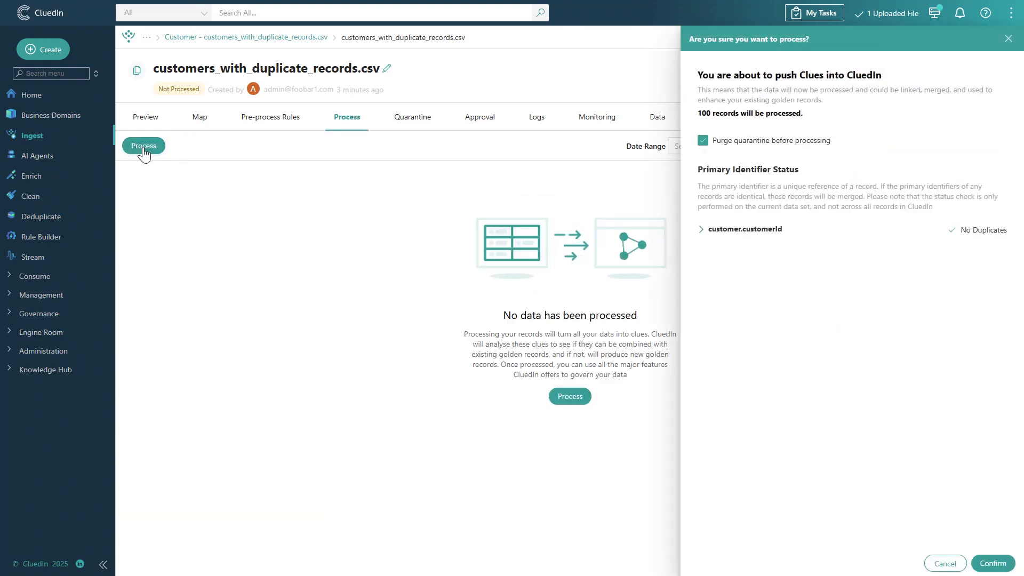
{"action": "left_click", "coordinate": [983, 564]}
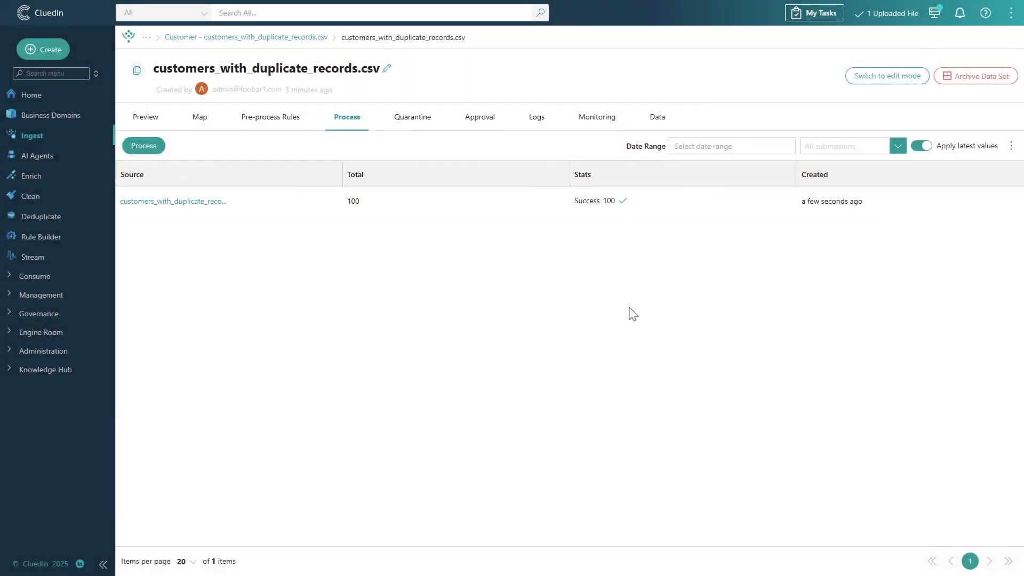
Create an AI agent named "NorthStar Retail agent"
{"action": "left_click", "coordinate": [36, 155]}
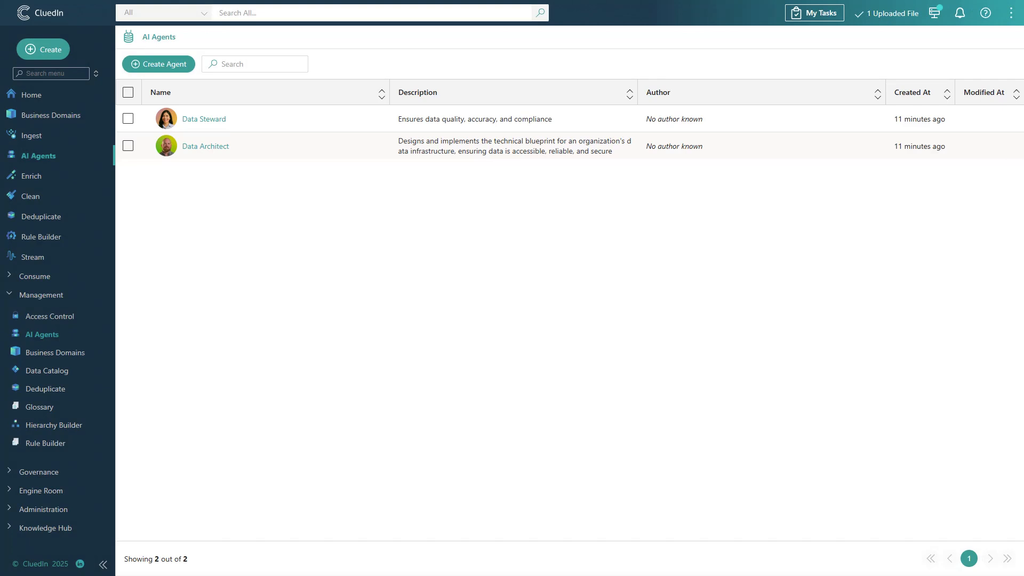
{"action": "left_click", "coordinate": [175, 66]}
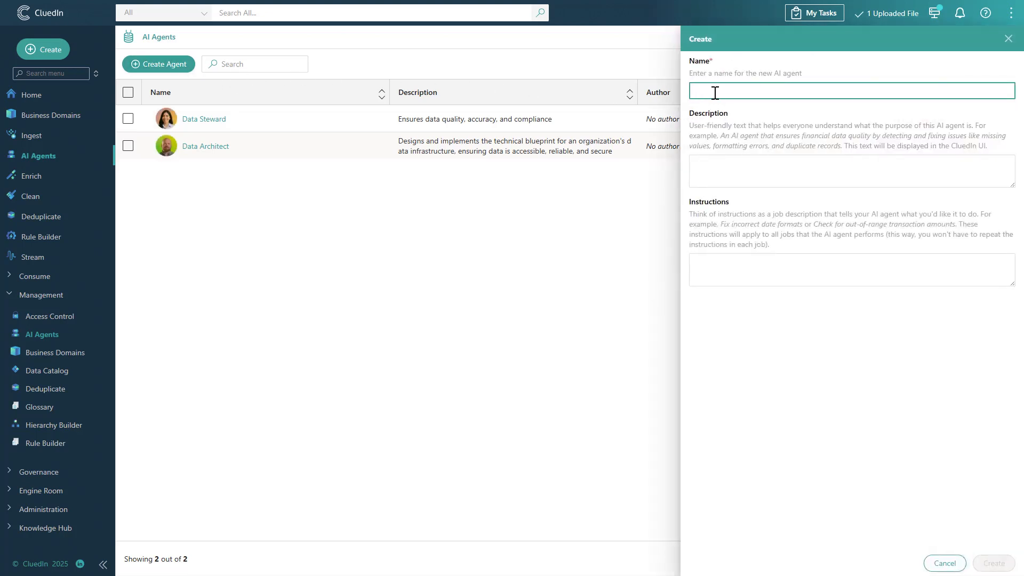
{"action": "type", "text": "NorthStar Ret"}
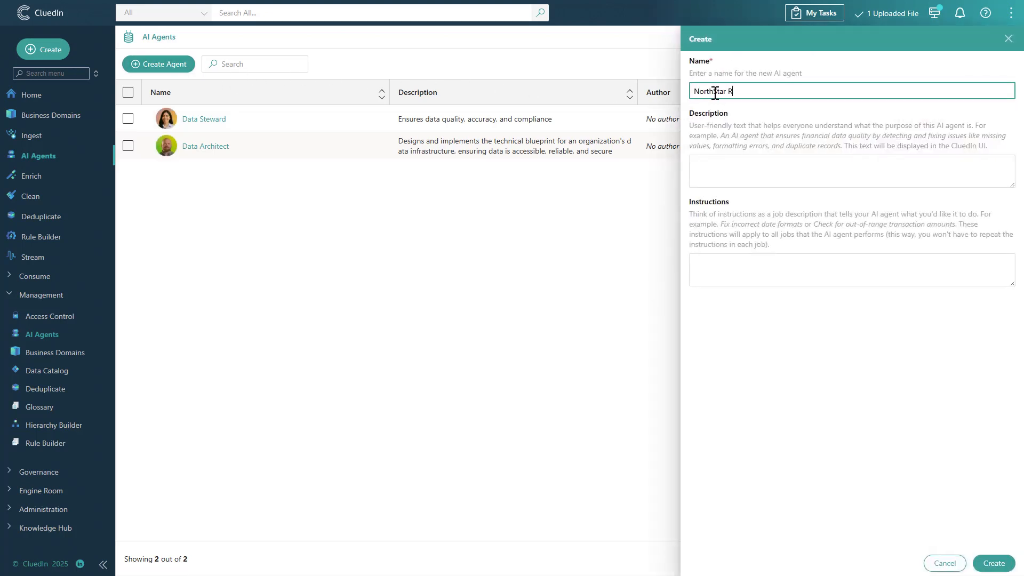
{"action": "type", "text": "ail agent"}
{"action": "left_click", "coordinate": [993, 563]}
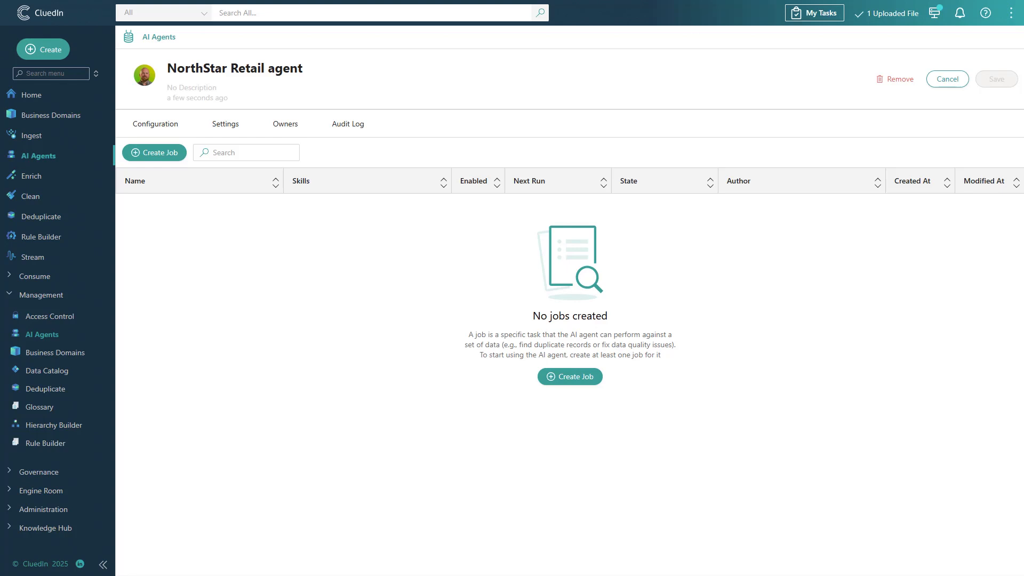
Create a job for the agent named "Deduplicate customer data" with the gpt-4.1 endpoint
{"action": "left_click", "coordinate": [583, 382]}
{"action": "type", "text": "D"}
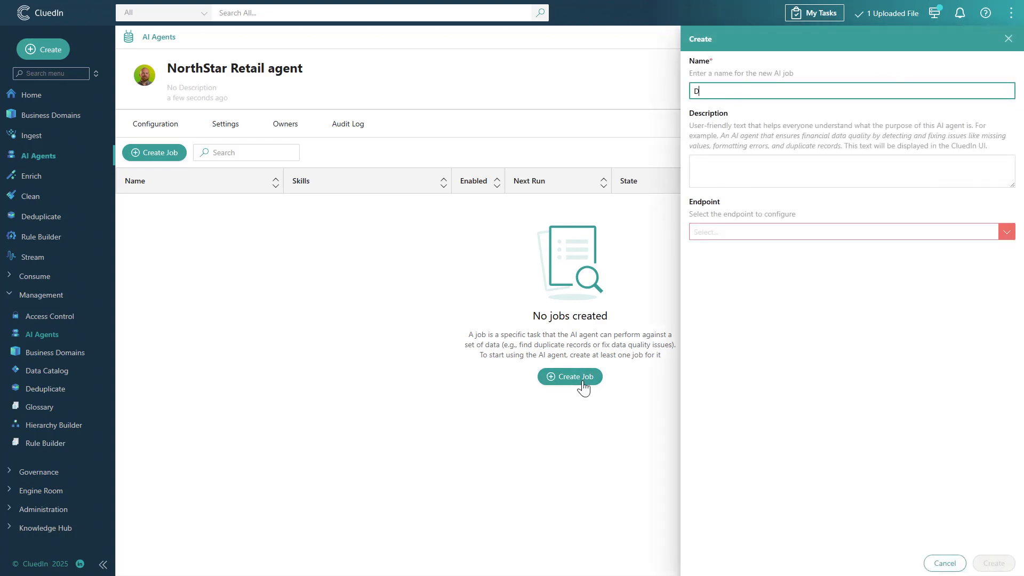
{"action": "type", "text": "eduplicate customer data"}
{"action": "left_click", "coordinate": [717, 232]}
{"action": "left_click", "coordinate": [723, 253]}
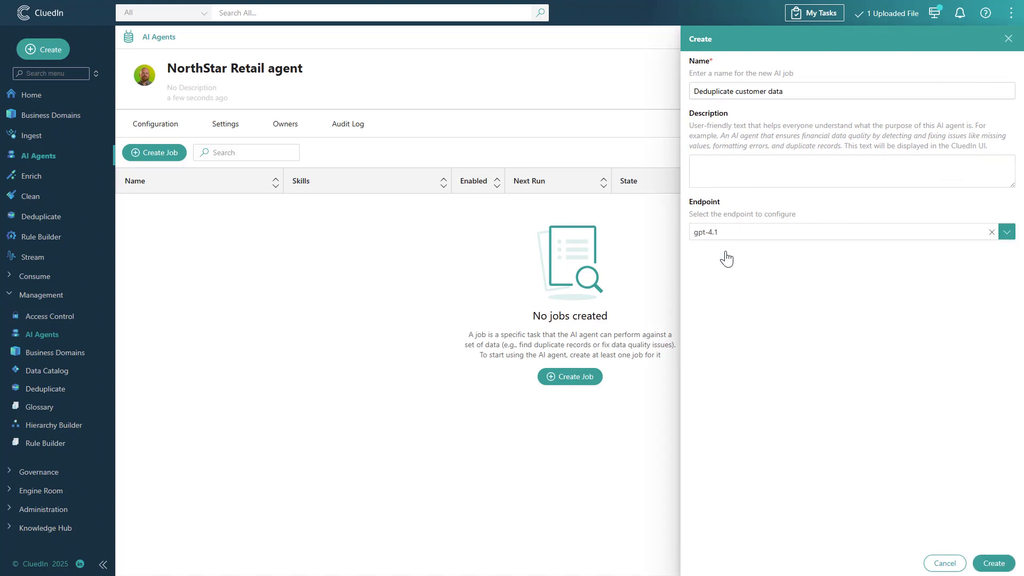
{"action": "left_click", "coordinate": [993, 563]}
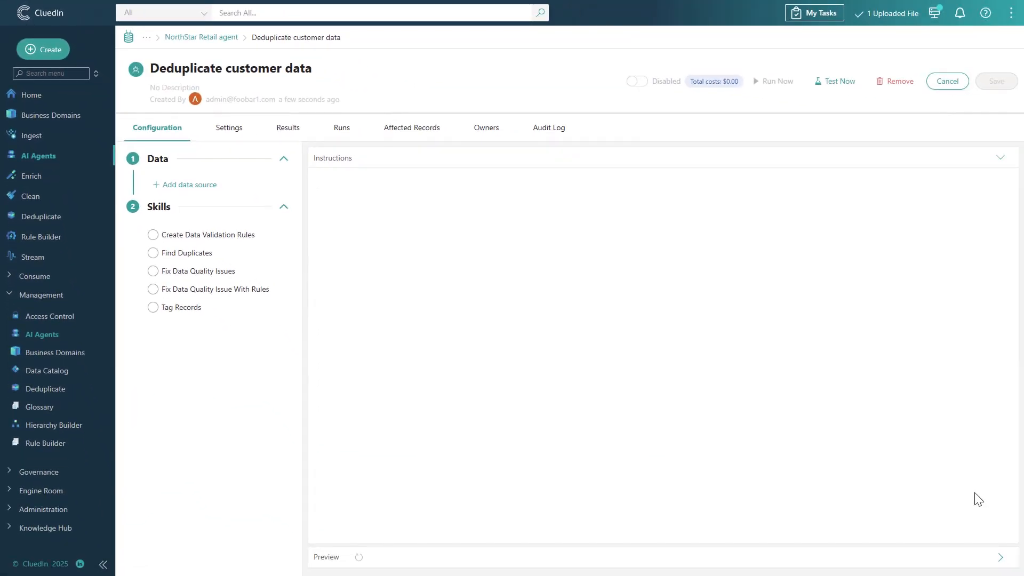
Choose the Find Duplicates skill and start a Query data source named "Customers" with Sampling and Modified Since Last Run turned off
{"action": "left_click", "coordinate": [199, 256]}
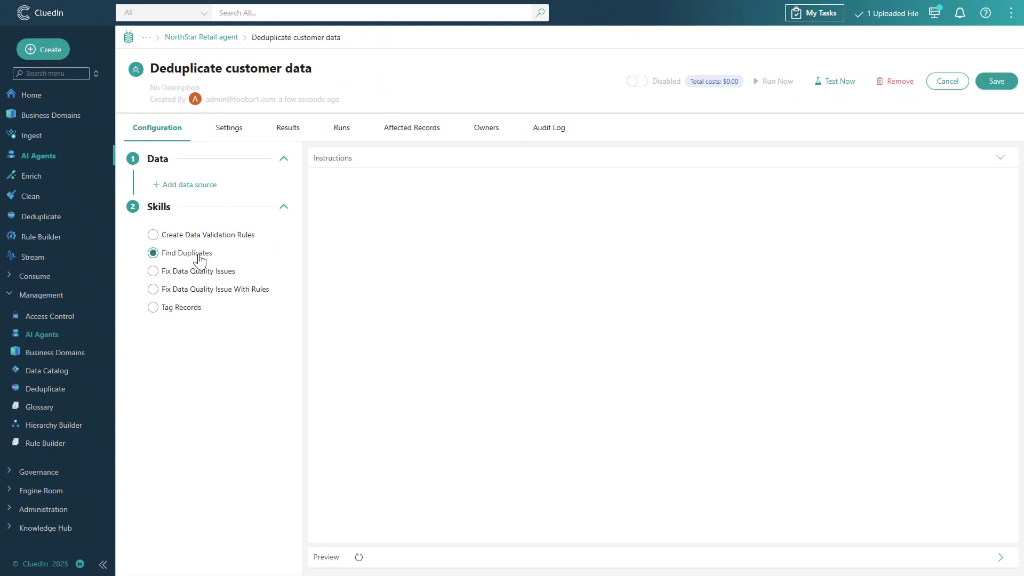
{"action": "left_click", "coordinate": [201, 188]}
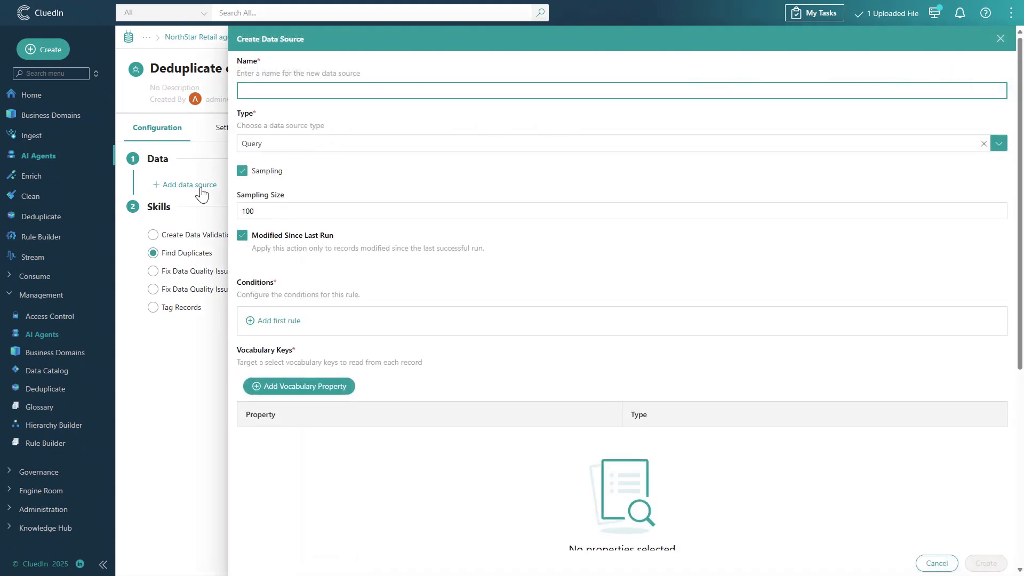
{"action": "type", "text": "Customers"}
{"action": "left_click", "coordinate": [243, 172]}
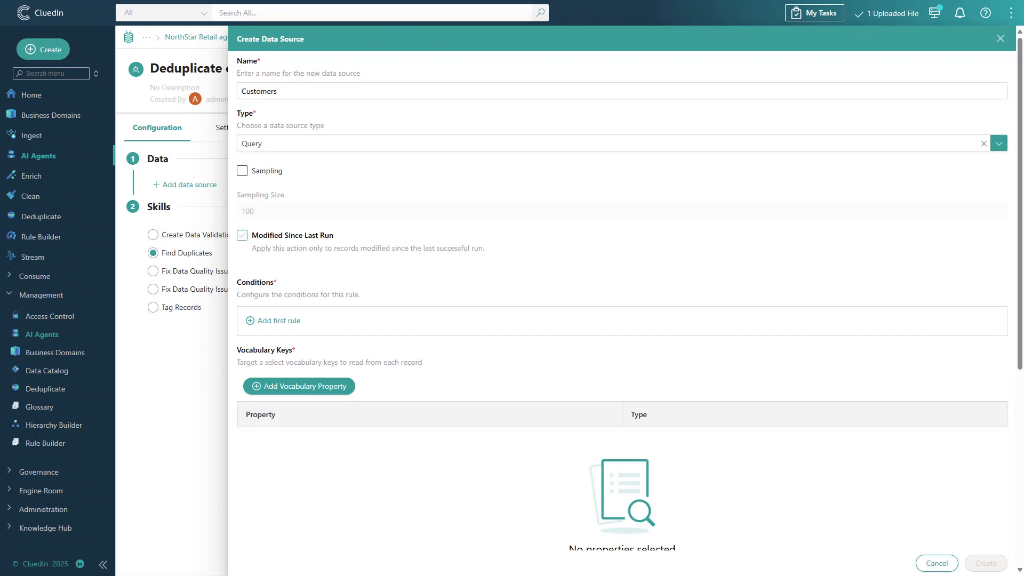
Add a condition to the data source requiring the Business Domain property to equal Customer
{"action": "left_click", "coordinate": [265, 321]}
{"action": "left_click", "coordinate": [271, 331]}
{"action": "left_click", "coordinate": [275, 352]}
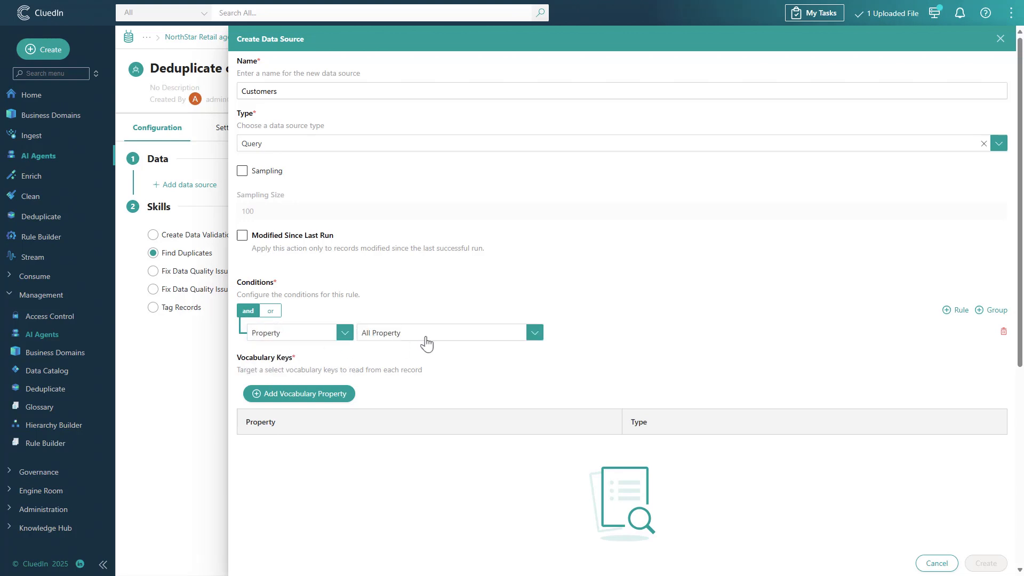
{"action": "left_click", "coordinate": [426, 333]}
{"action": "left_click", "coordinate": [425, 444]}
{"action": "left_click", "coordinate": [570, 339]}
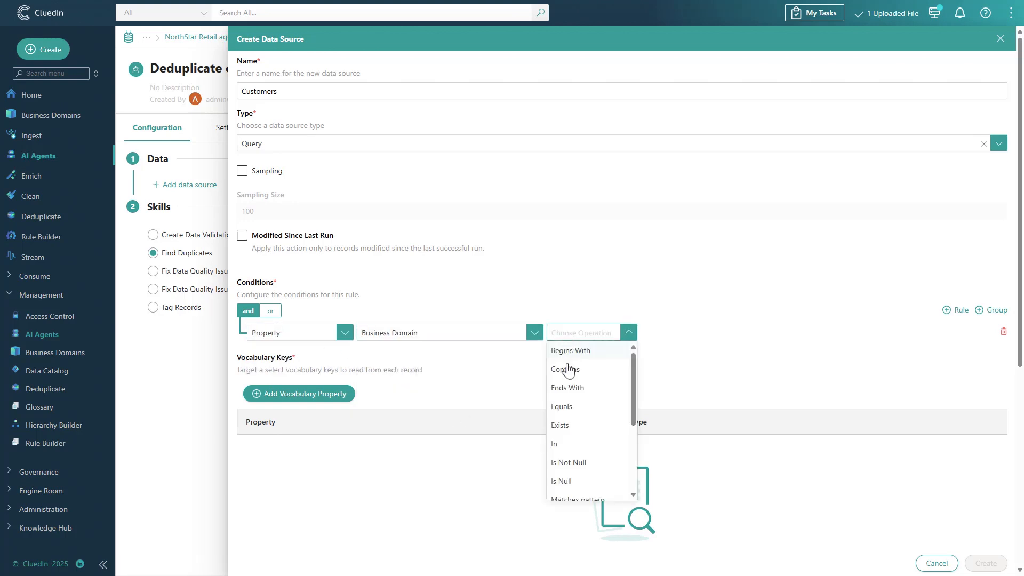
{"action": "left_click", "coordinate": [562, 407]}
{"action": "left_click", "coordinate": [336, 367]}
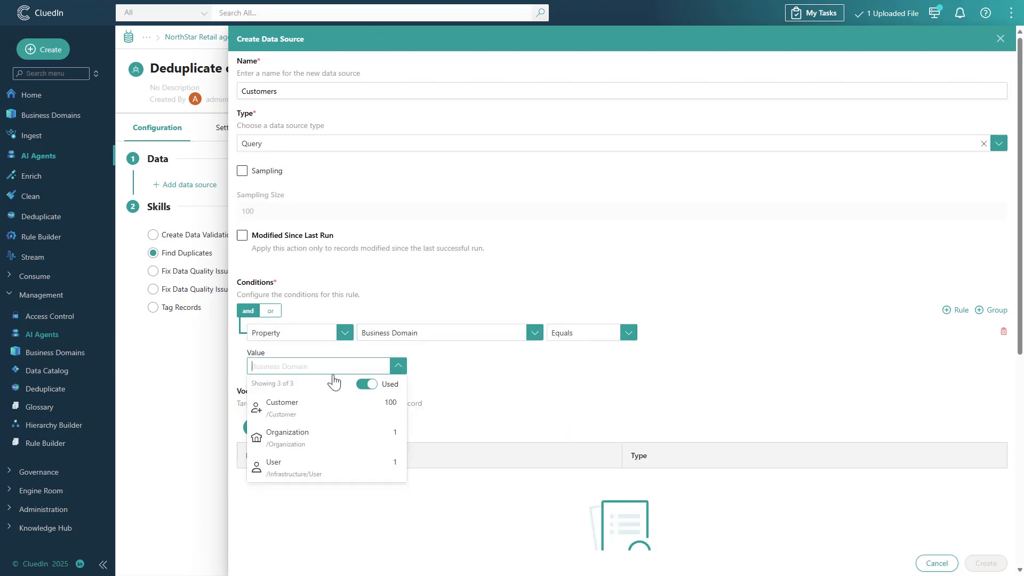
{"action": "left_click", "coordinate": [329, 405]}
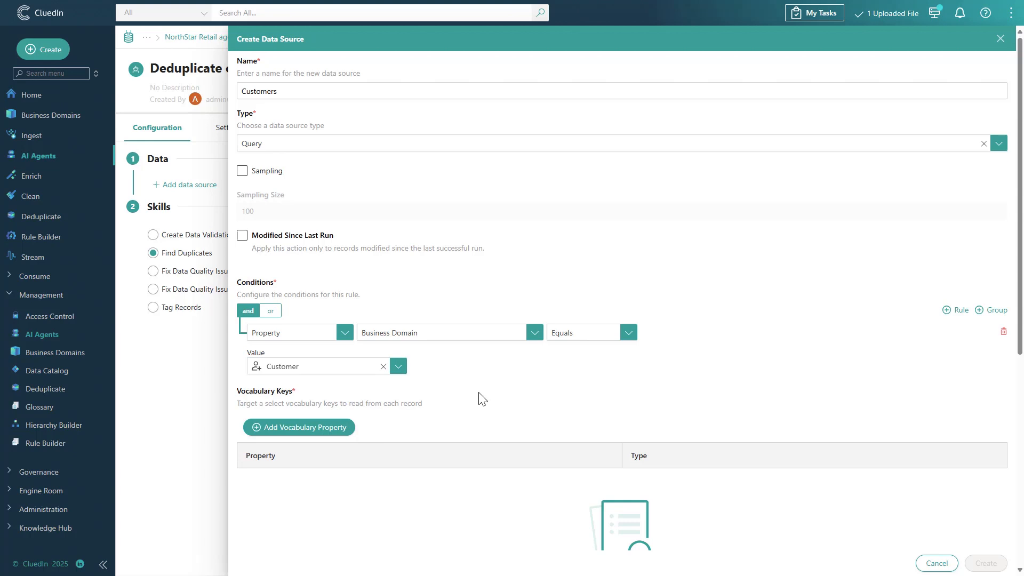
Add all Customer vocabulary keys to the data source and create it
{"action": "left_click", "coordinate": [338, 427]}
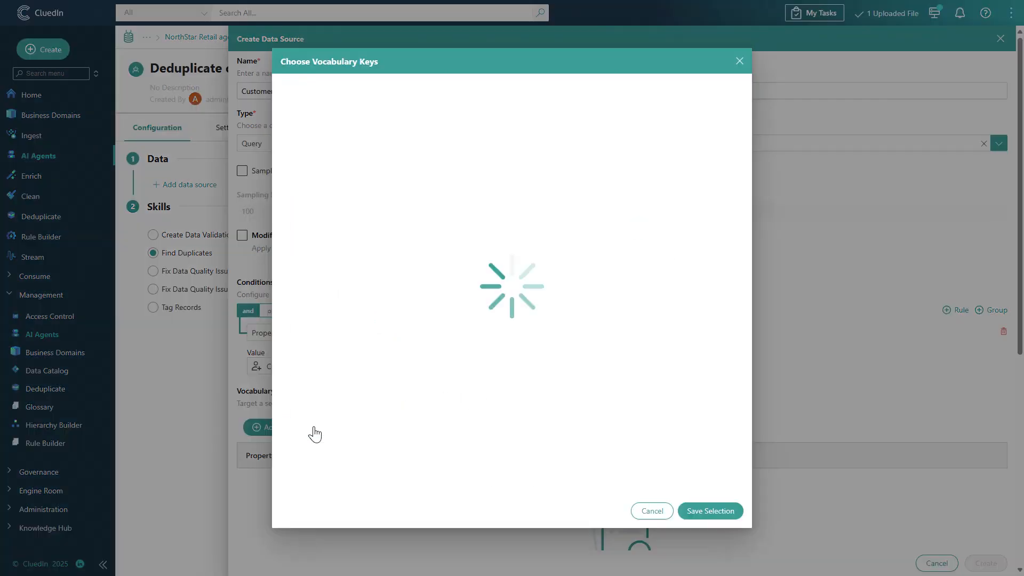
{"action": "left_click", "coordinate": [296, 171]}
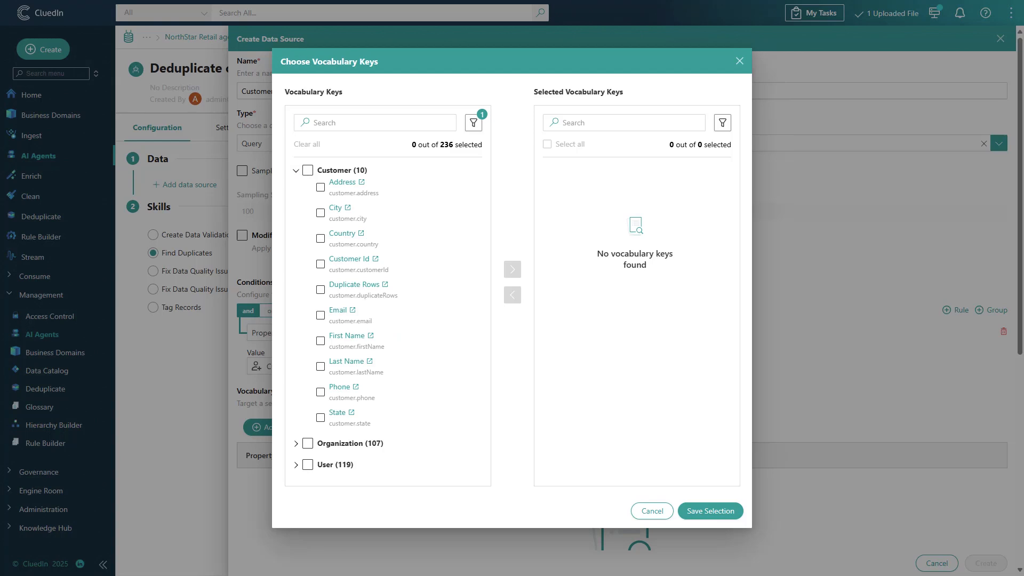
{"action": "left_click", "coordinate": [308, 171]}
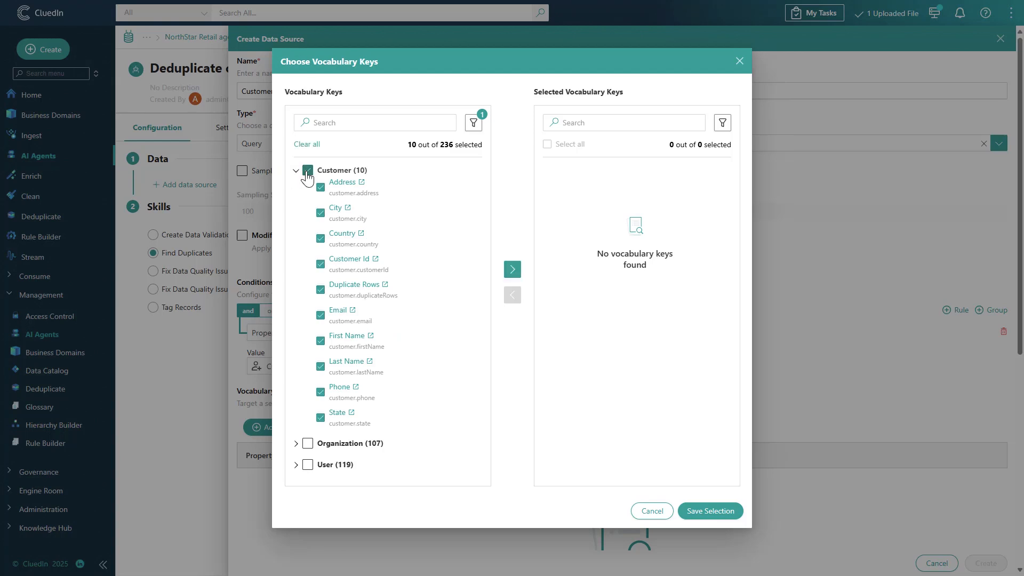
{"action": "left_click", "coordinate": [512, 271]}
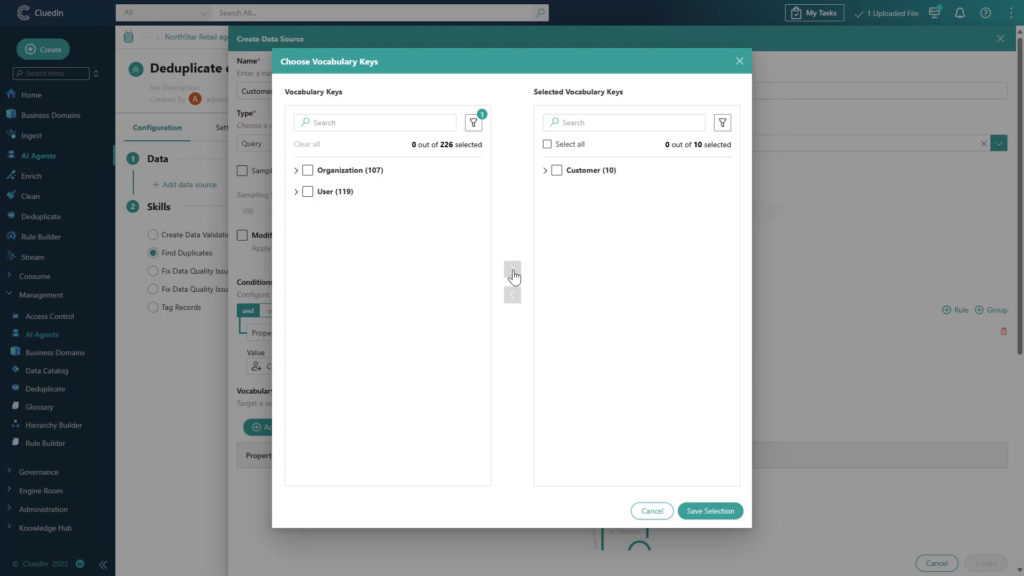
{"action": "left_click", "coordinate": [703, 512]}
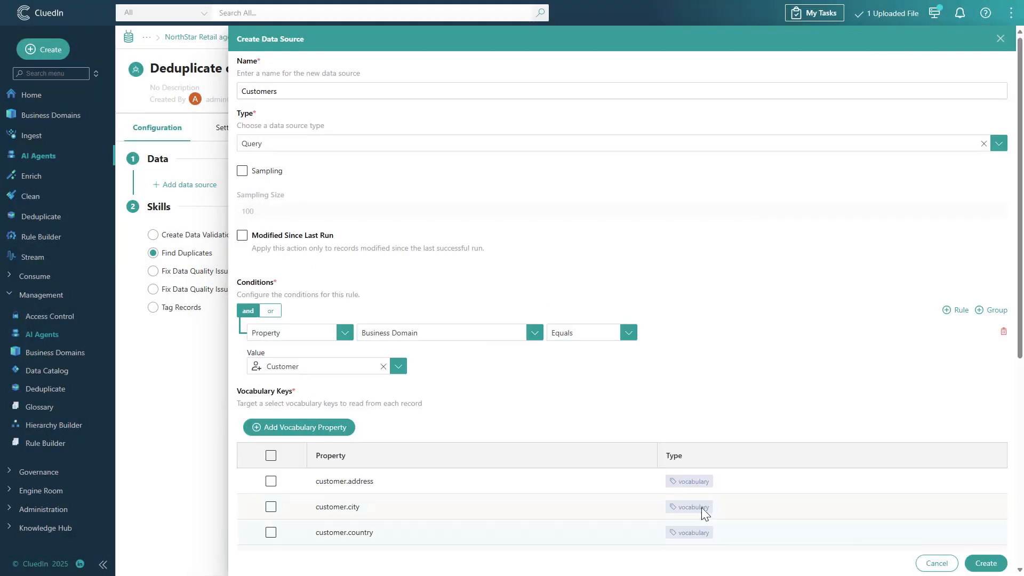
{"action": "left_click", "coordinate": [986, 563]}
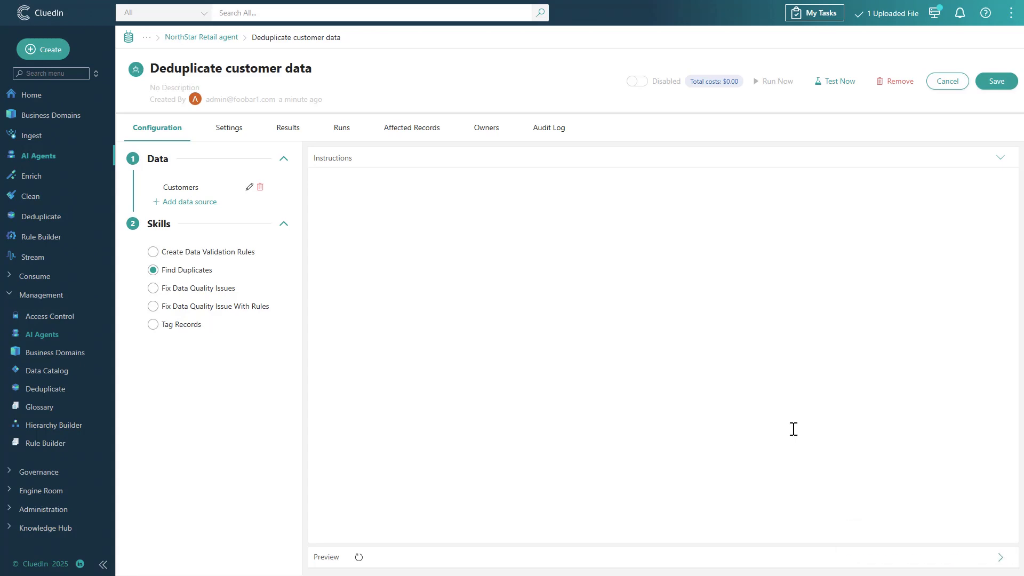
Write the job instruction "Find duplicates in" followed by a reference to the Customers data source, and save the job
{"action": "left_click", "coordinate": [361, 182]}
{"action": "type", "text": "Find duplicates in"}
{"action": "left_click_drag", "start_coordinate": [184, 187], "coordinate": [423, 195]}
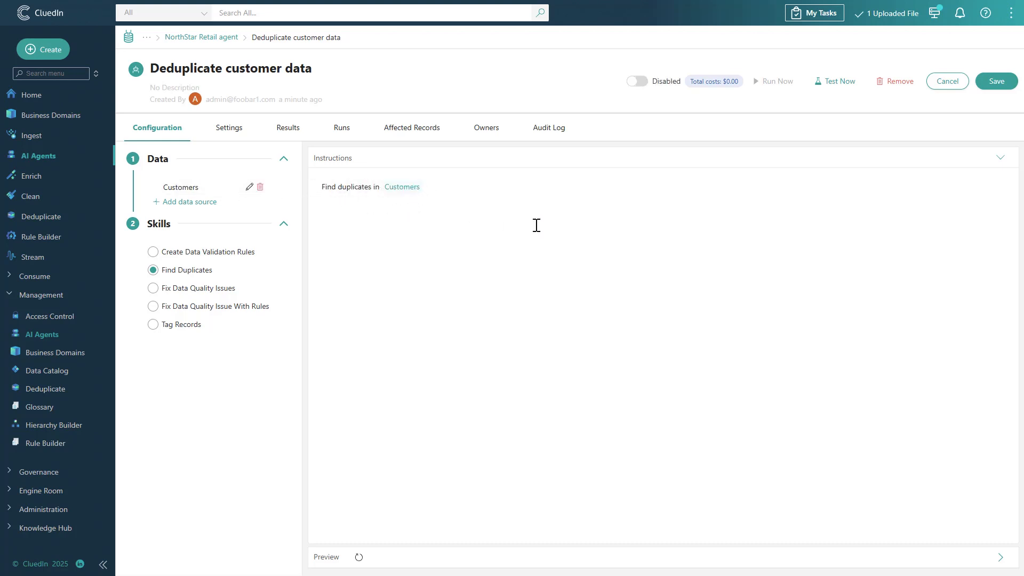
{"action": "left_click", "coordinate": [995, 84]}
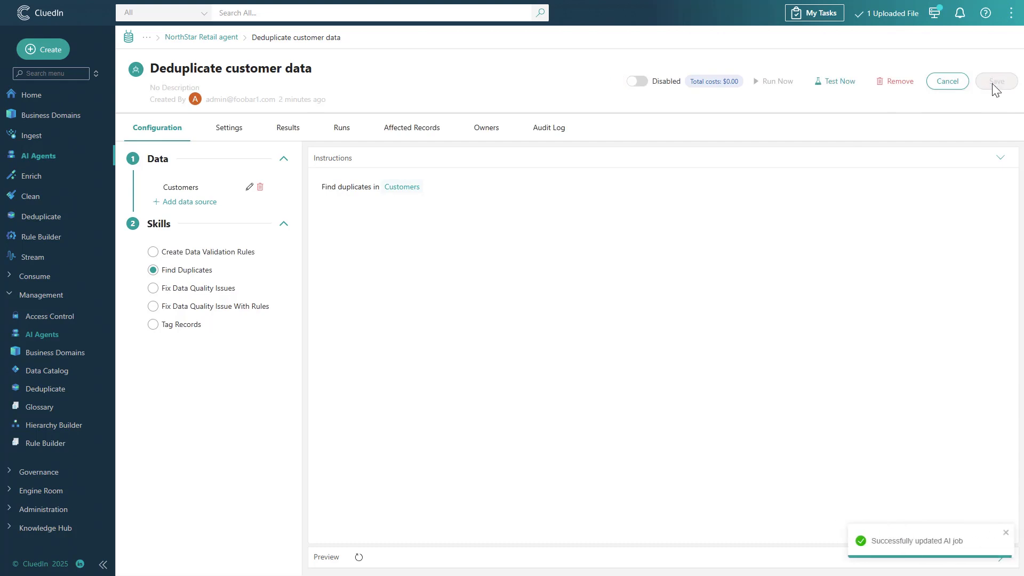
Enable the deduplication job and start a test run on the Customers data source
{"action": "left_click", "coordinate": [640, 81]}
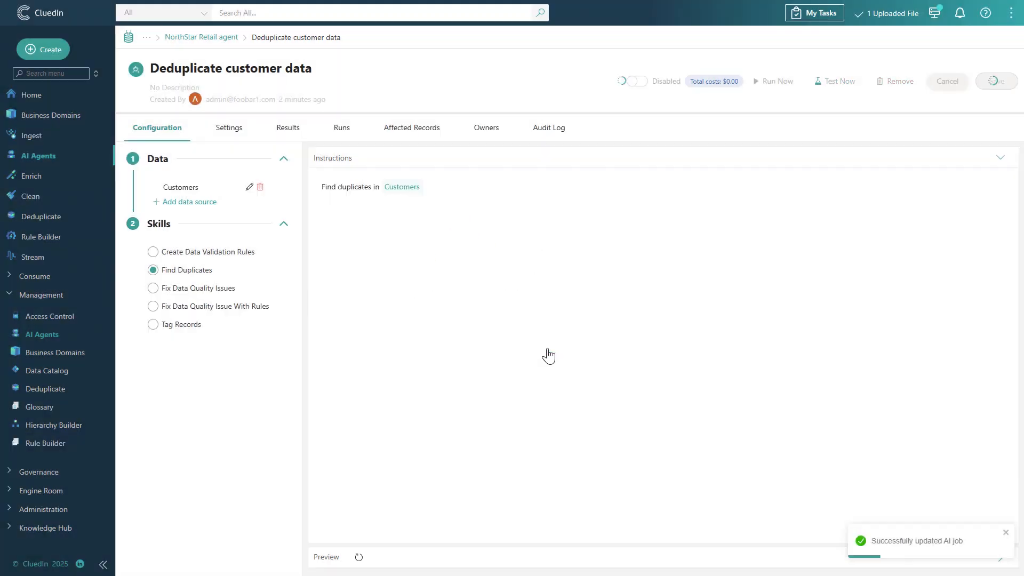
{"action": "left_click", "coordinate": [545, 350]}
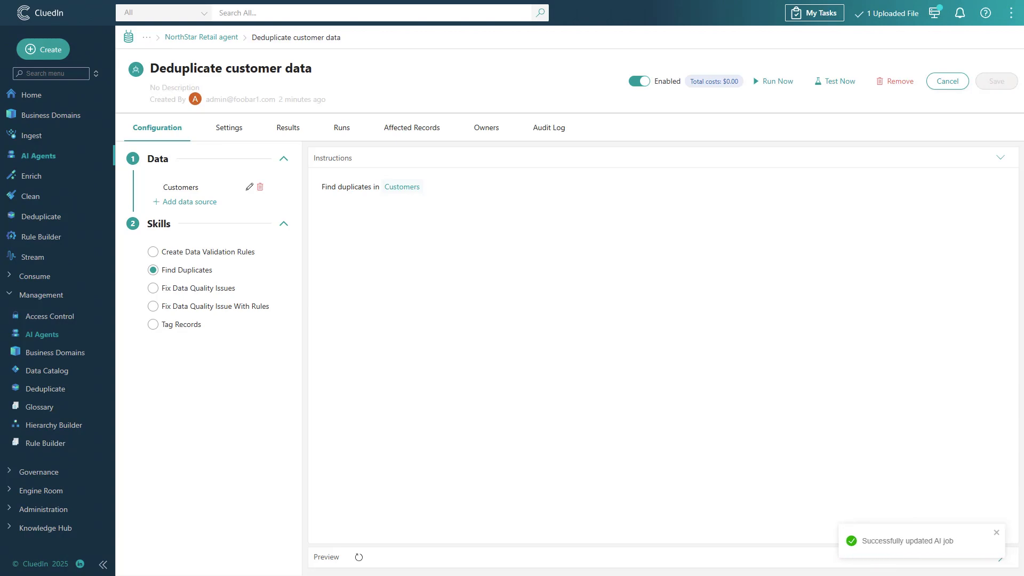
{"action": "left_click", "coordinate": [830, 85]}
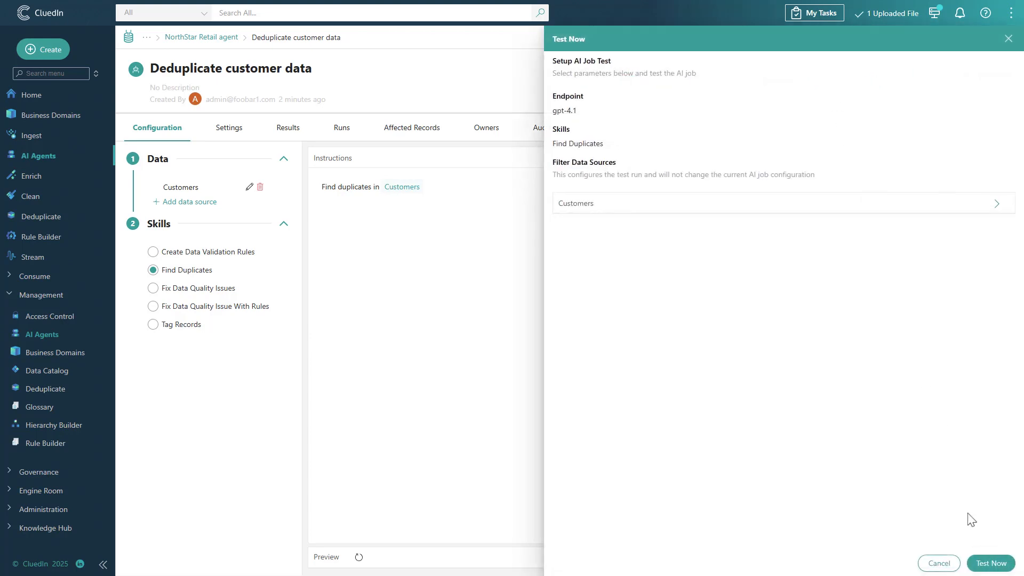
{"action": "left_click", "coordinate": [987, 561]}
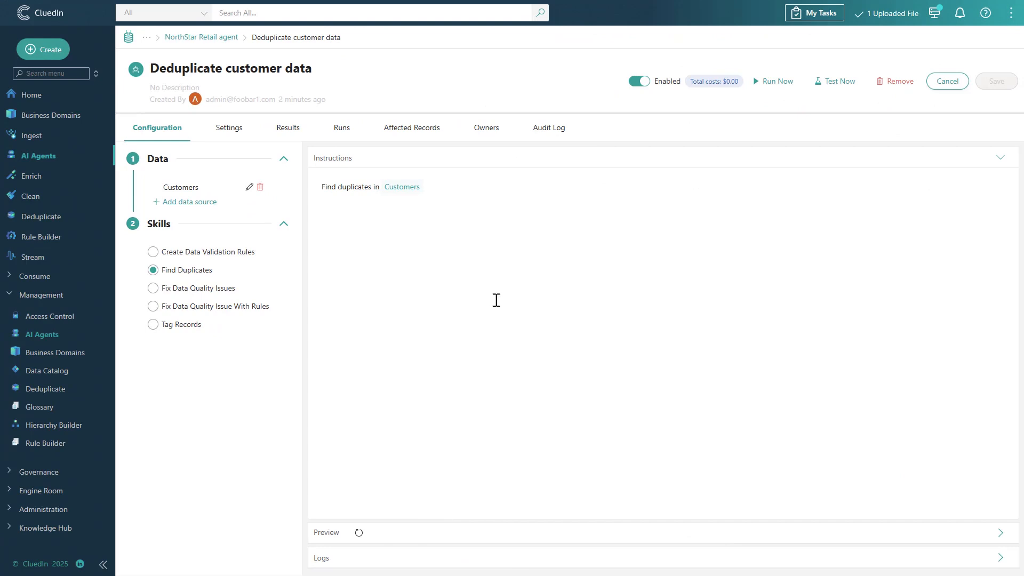
Open the completed test run to review the duplicate groups it reports
{"action": "left_click", "coordinate": [344, 129]}
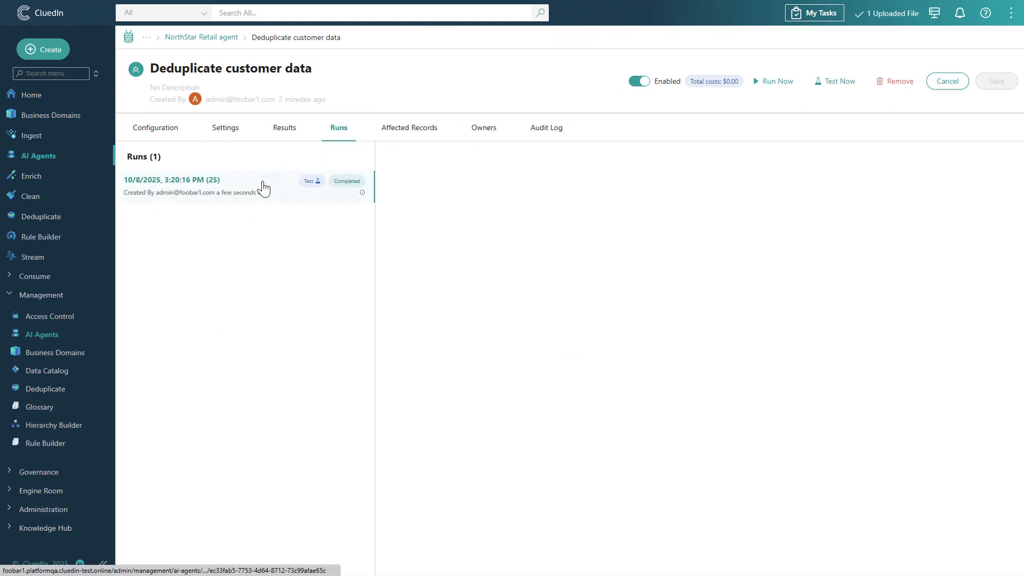
{"action": "left_click", "coordinate": [265, 186]}
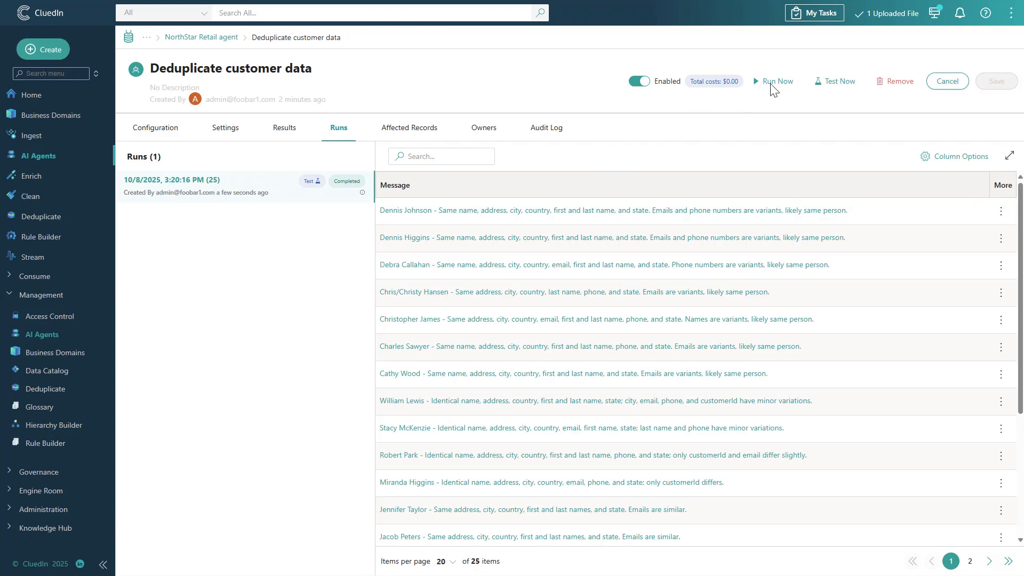
Run the deduplication job on the full data and open a three-record duplicate group from its results
{"action": "left_click", "coordinate": [773, 89]}
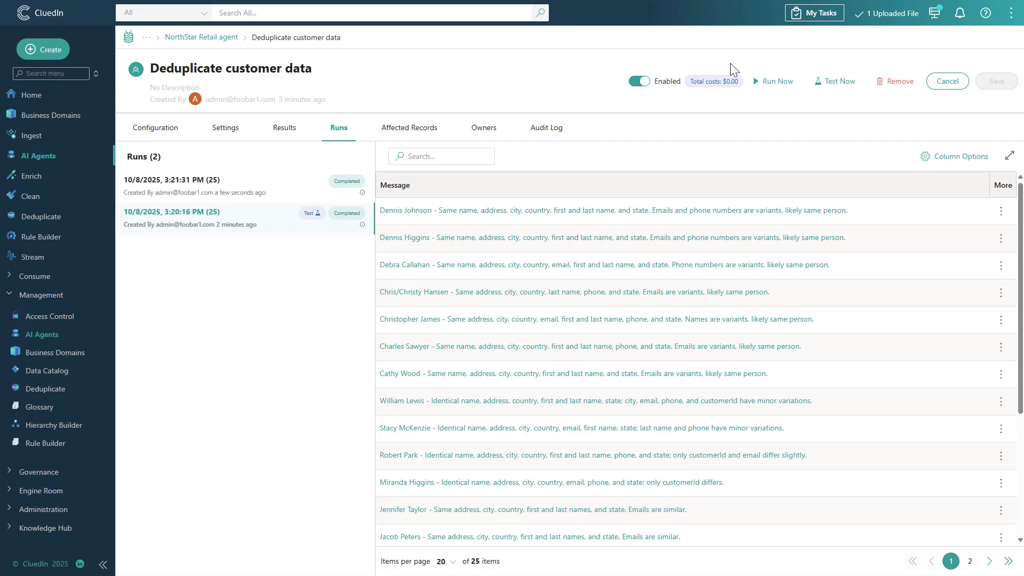
{"action": "left_click", "coordinate": [293, 130]}
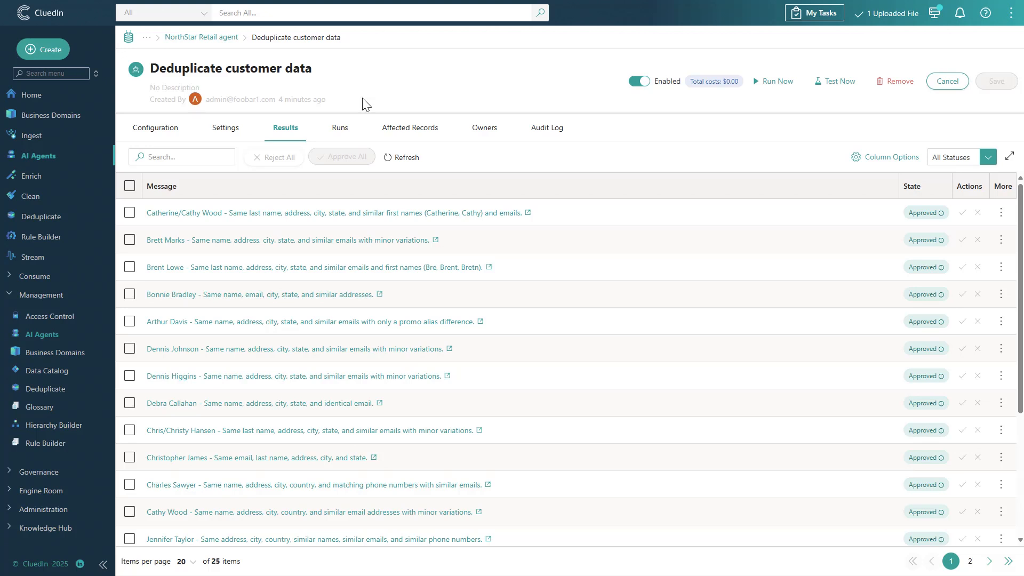
{"action": "left_click", "coordinate": [275, 214]}
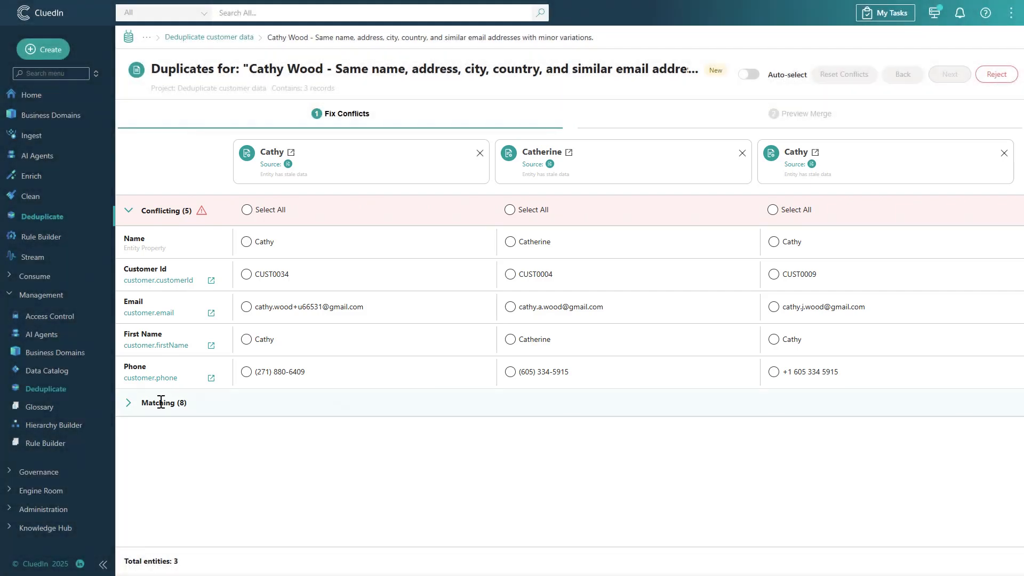
Expand the duplicate group's matching properties and compare them with the conflicting ones across the three records
{"action": "left_click", "coordinate": [131, 408]}
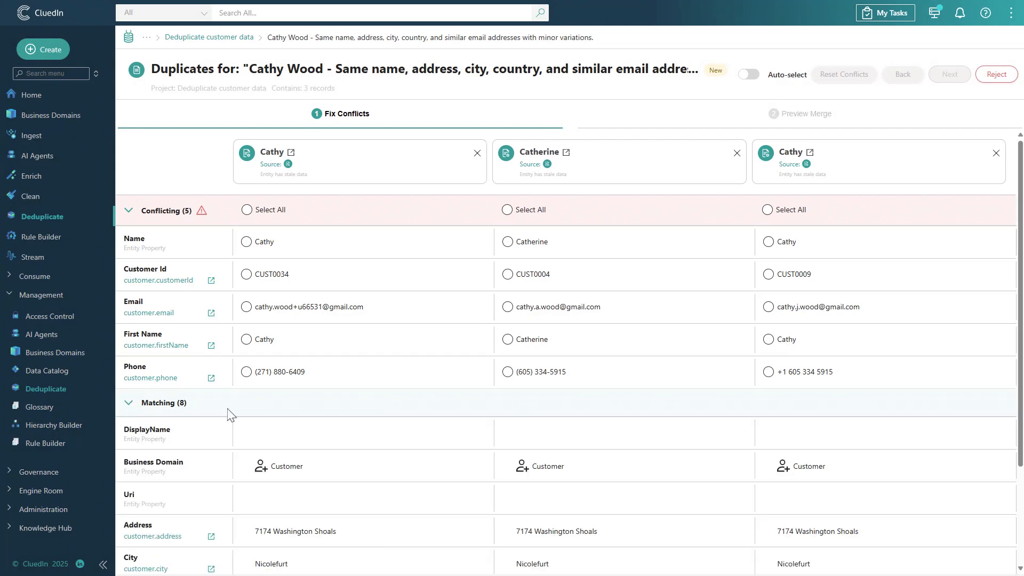
{"action": "scroll", "coordinate": [1021, 433], "scroll_direction": "down", "scroll_amount": 3}
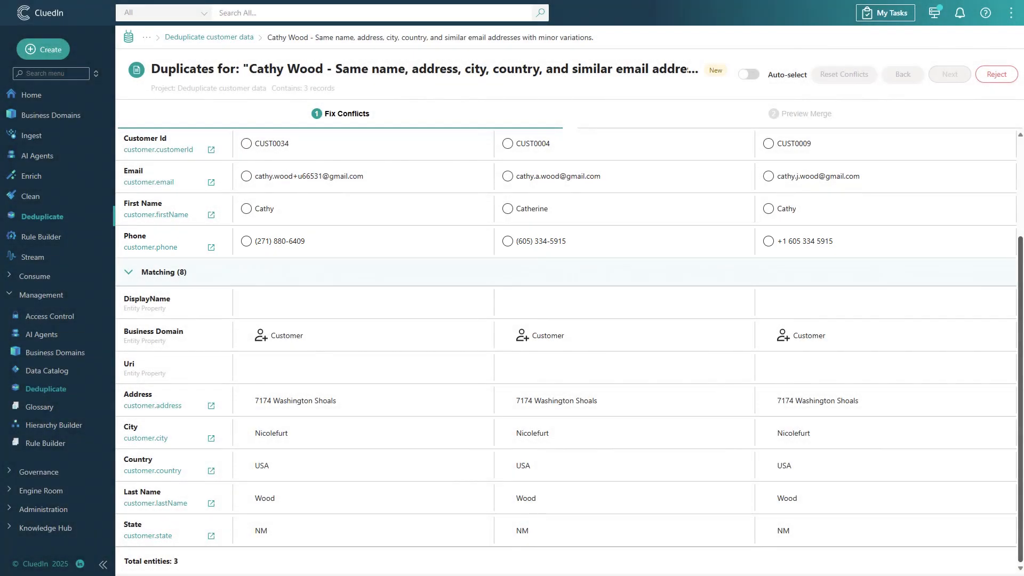
{"action": "left_click_drag", "start_coordinate": [1020, 541], "coordinate": [1020, 425]}
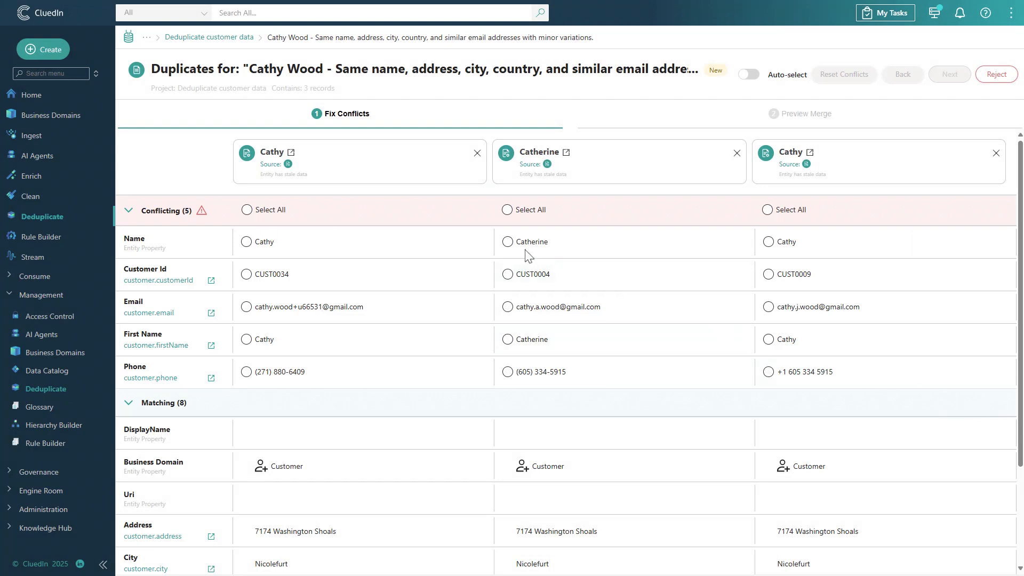
Resolve the conflicts by keeping Name, Customer Id and First Name from the second record, and Email and Phone from the third
{"action": "left_click", "coordinate": [507, 242]}
{"action": "left_click", "coordinate": [507, 275]}
{"action": "left_click", "coordinate": [508, 306]}
{"action": "left_click", "coordinate": [507, 339]}
{"action": "left_click", "coordinate": [768, 307]}
{"action": "left_click", "coordinate": [769, 372]}
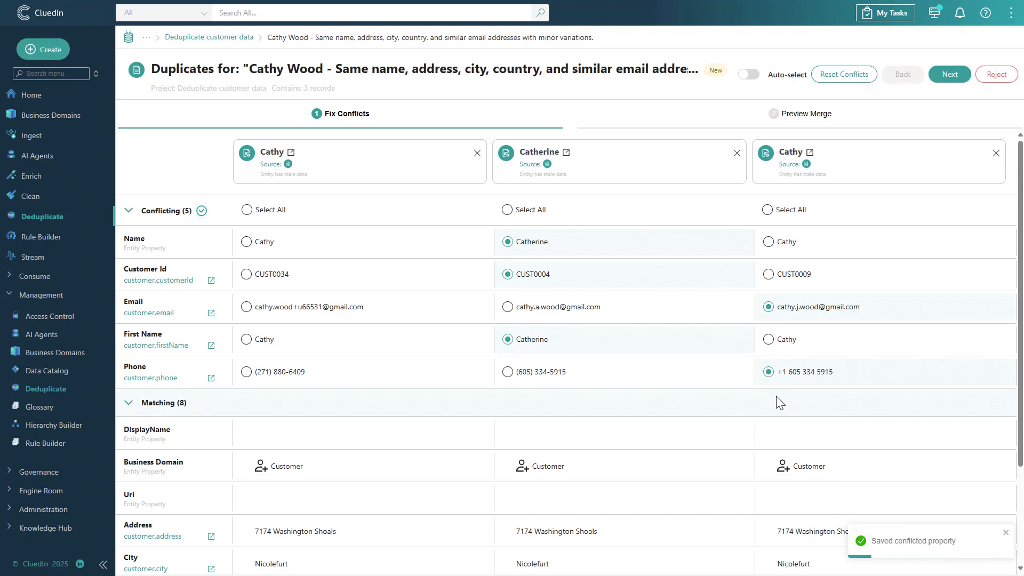
Continue to the merge preview and approve the duplicate group
{"action": "left_click", "coordinate": [949, 75]}
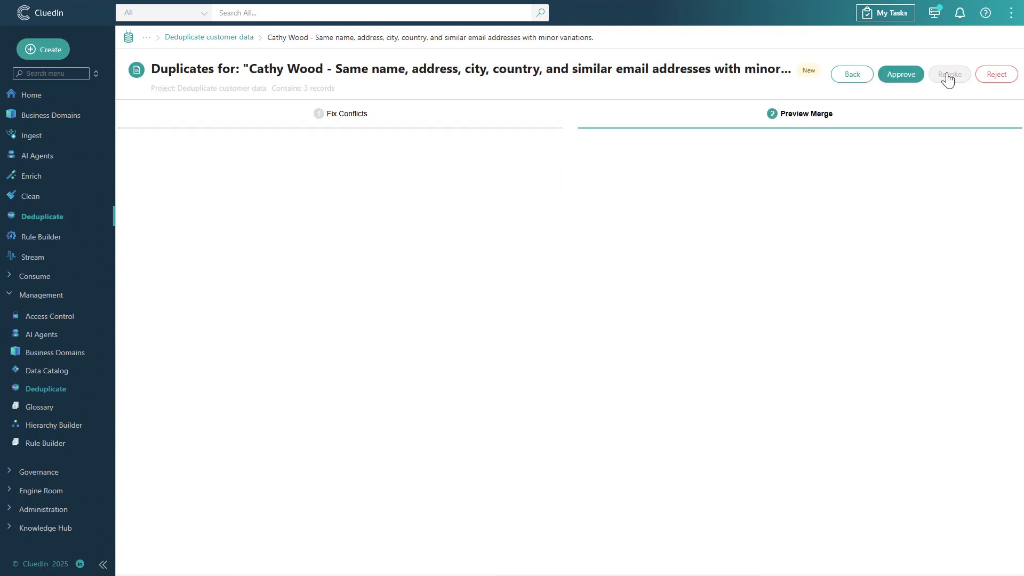
{"action": "left_click", "coordinate": [908, 79]}
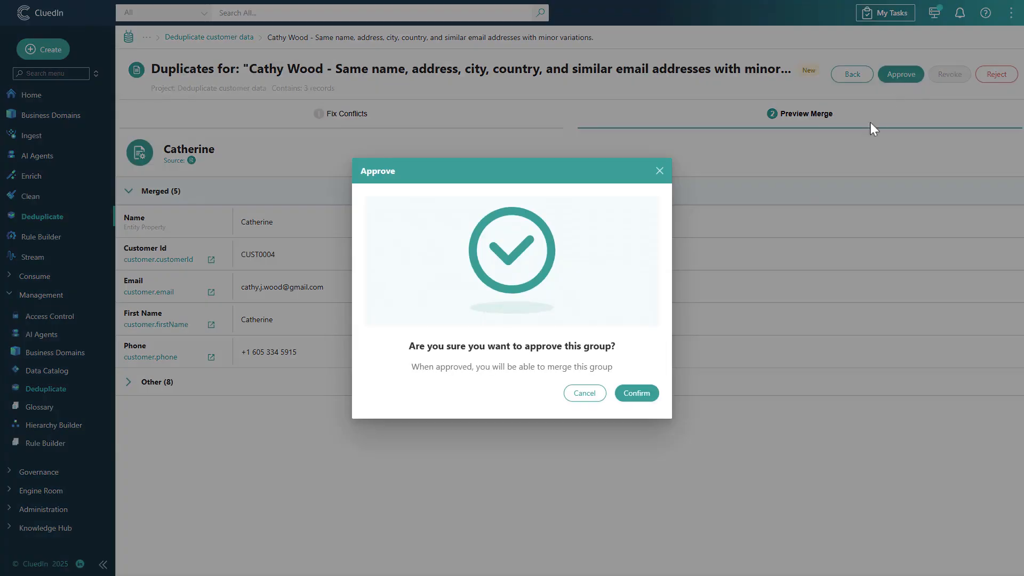
{"action": "left_click", "coordinate": [634, 397]}
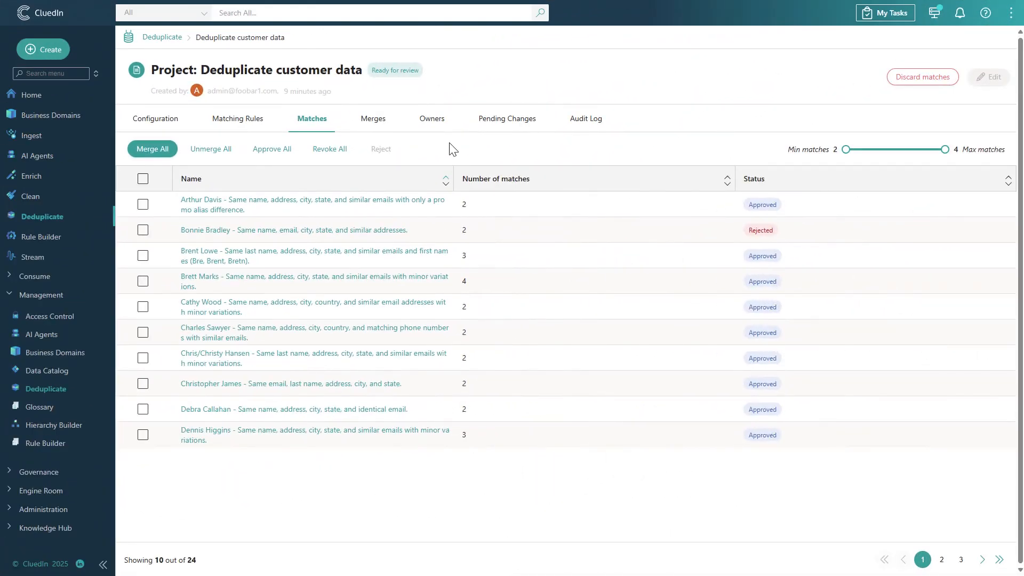
Merge all approved duplicate groups in the deduplication project, keeping the preset stale data strategy
{"action": "left_click", "coordinate": [153, 149]}
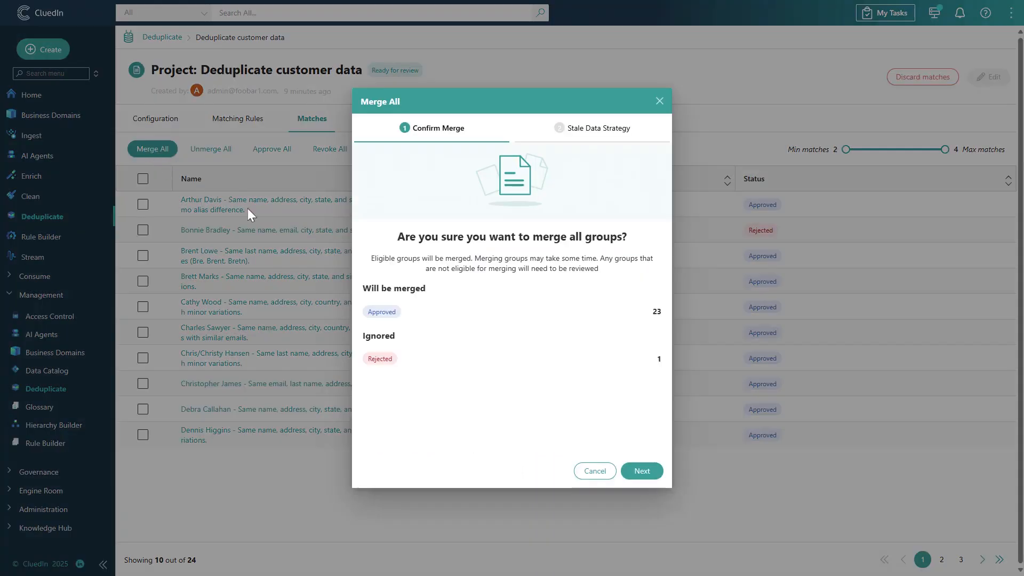
{"action": "left_click", "coordinate": [634, 470]}
{"action": "left_click", "coordinate": [644, 409]}
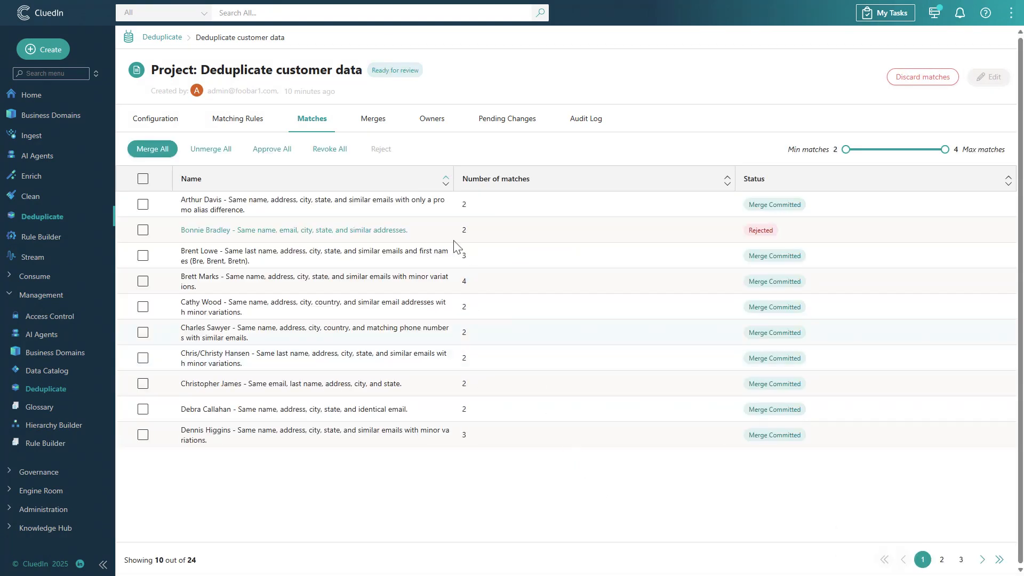
Inspect the first merged customer record's topology, undo-merge preview and history, leaving the merge in place
{"action": "left_click", "coordinate": [373, 120]}
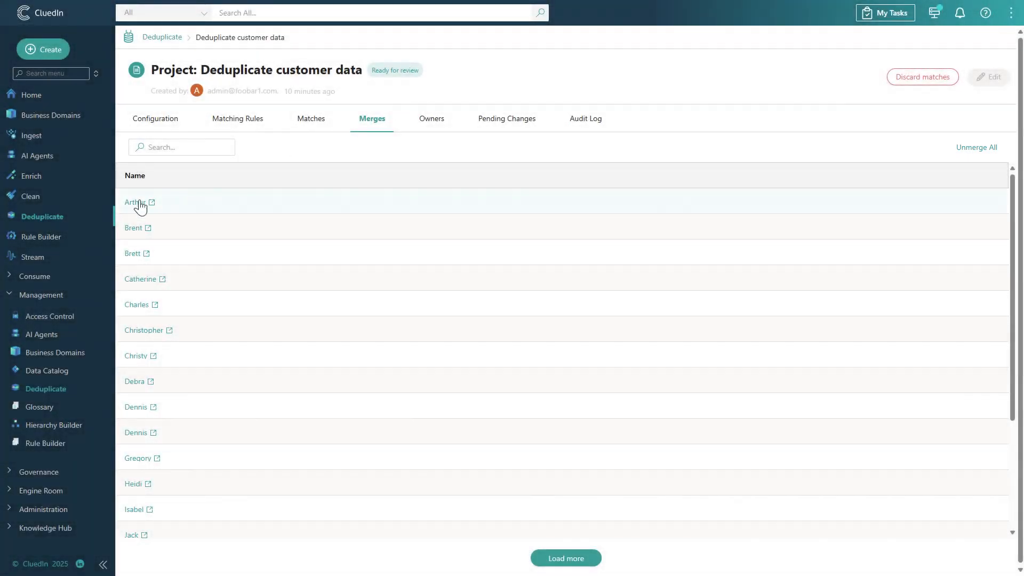
{"action": "left_click", "coordinate": [140, 203]}
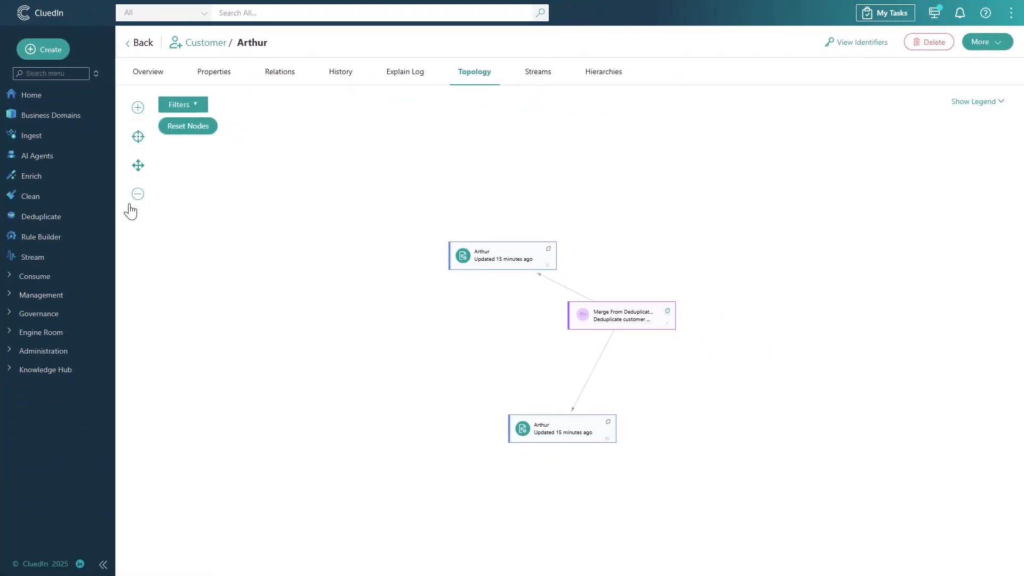
{"action": "left_click", "coordinate": [621, 324]}
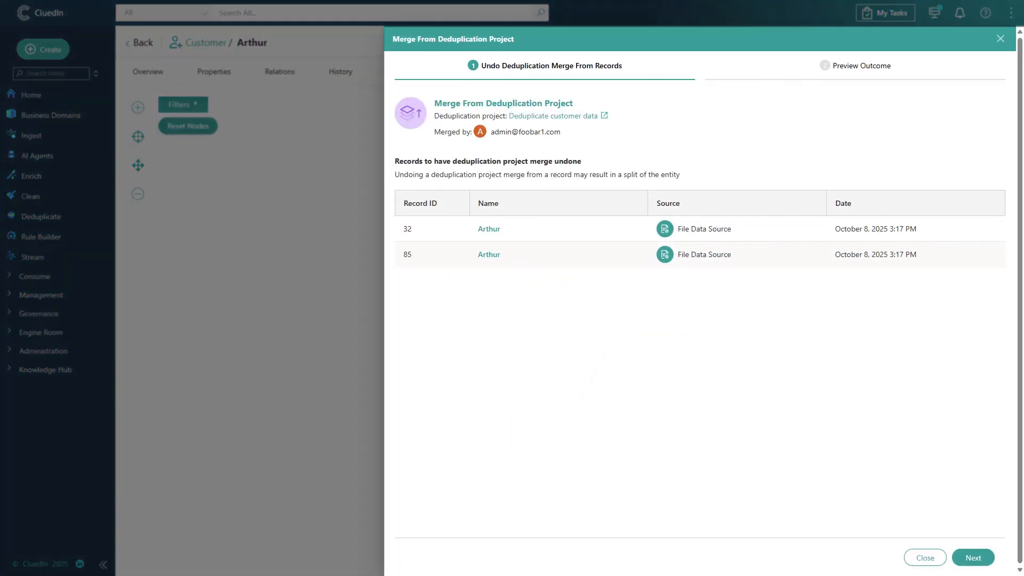
{"action": "left_click", "coordinate": [971, 556]}
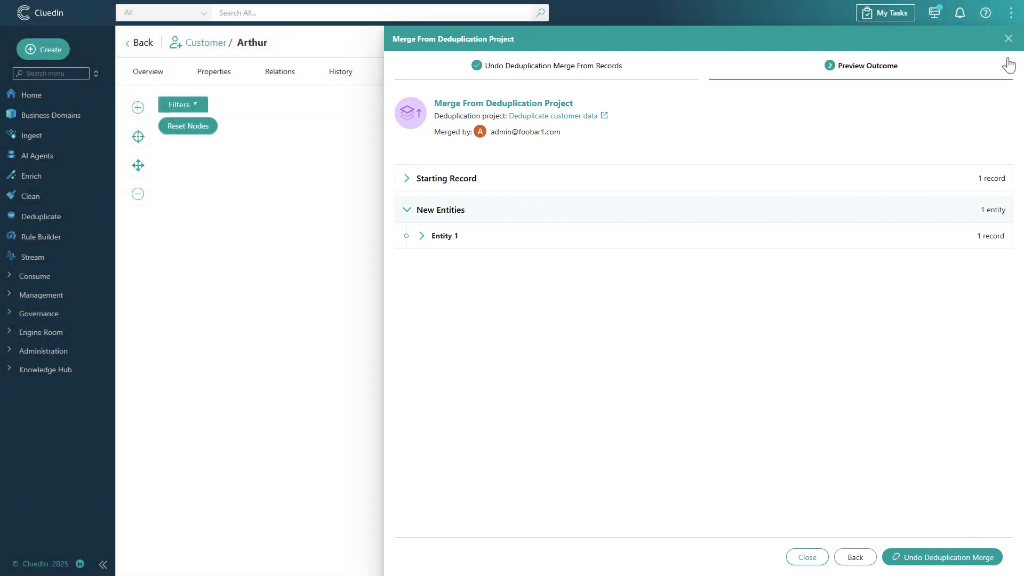
{"action": "left_click", "coordinate": [1009, 39]}
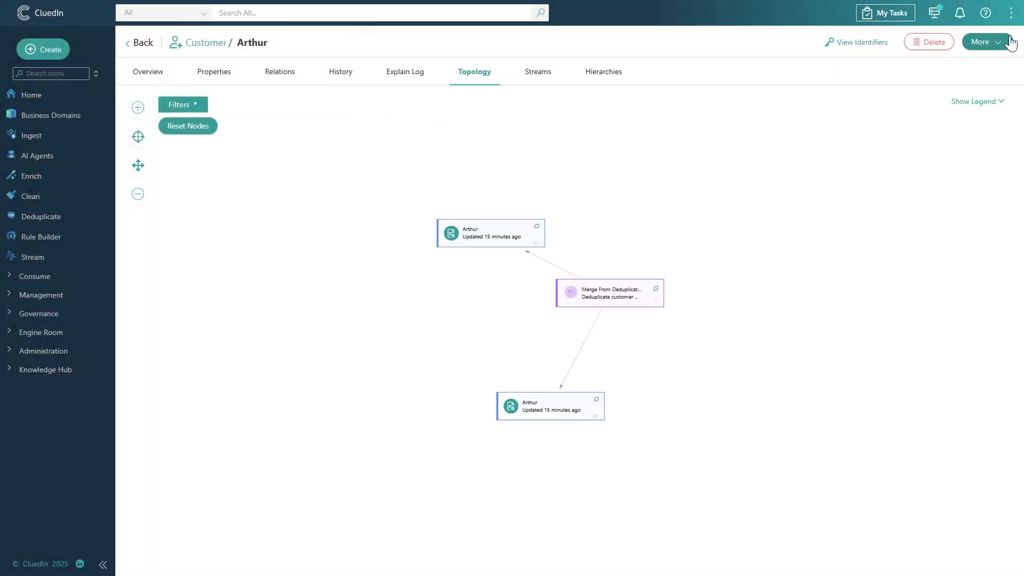
{"action": "left_click", "coordinate": [352, 78]}
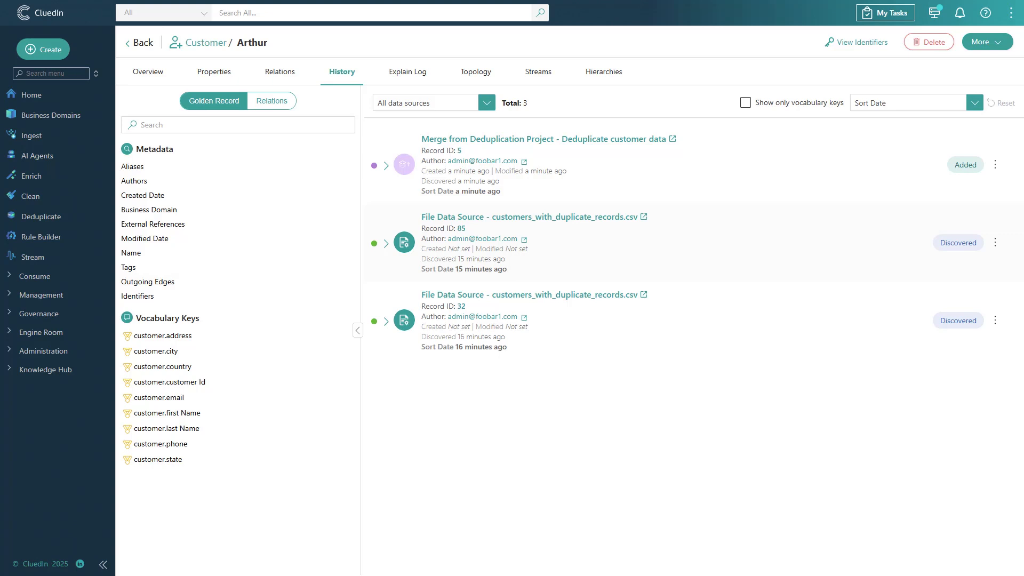
List all records in the global search and filter them by business domain
{"action": "left_click", "coordinate": [541, 13]}
{"action": "left_click", "coordinate": [152, 43]}
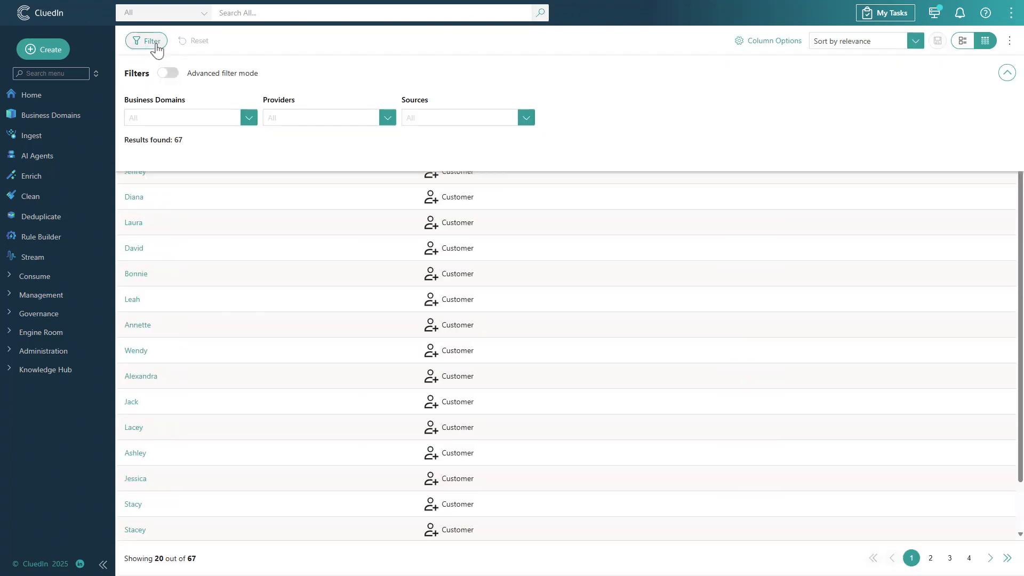
{"action": "left_click", "coordinate": [249, 119]}
{"action": "left_click", "coordinate": [249, 137]}
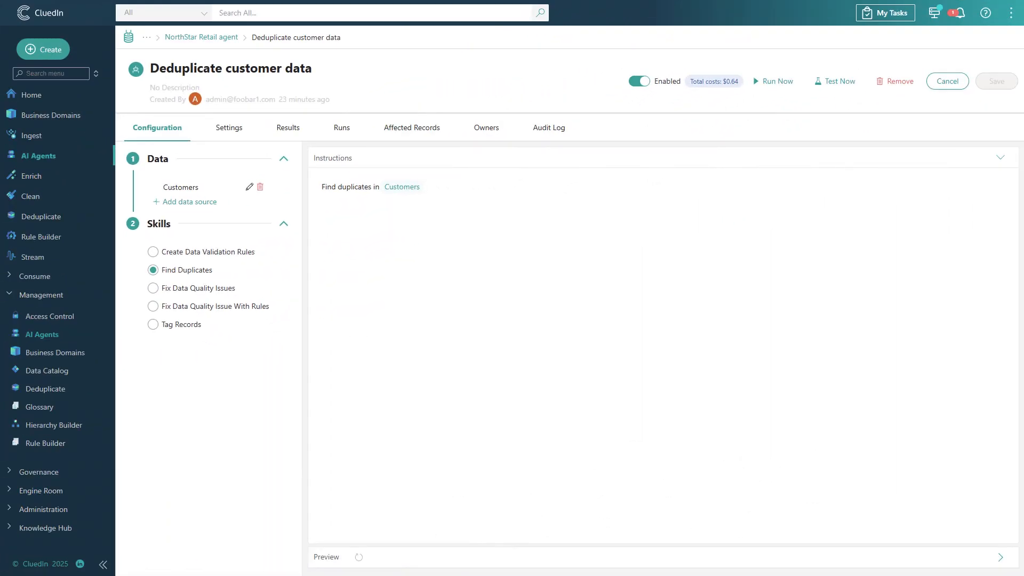
Review the agent job's affected records and results, and open the list of deduplication projects
{"action": "left_click", "coordinate": [432, 137]}
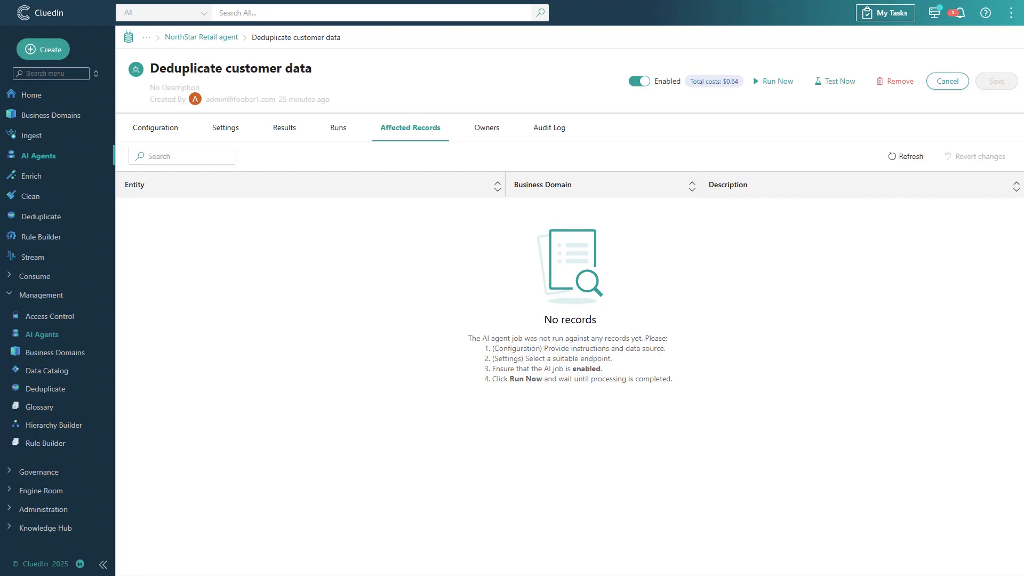
{"action": "left_click", "coordinate": [285, 130]}
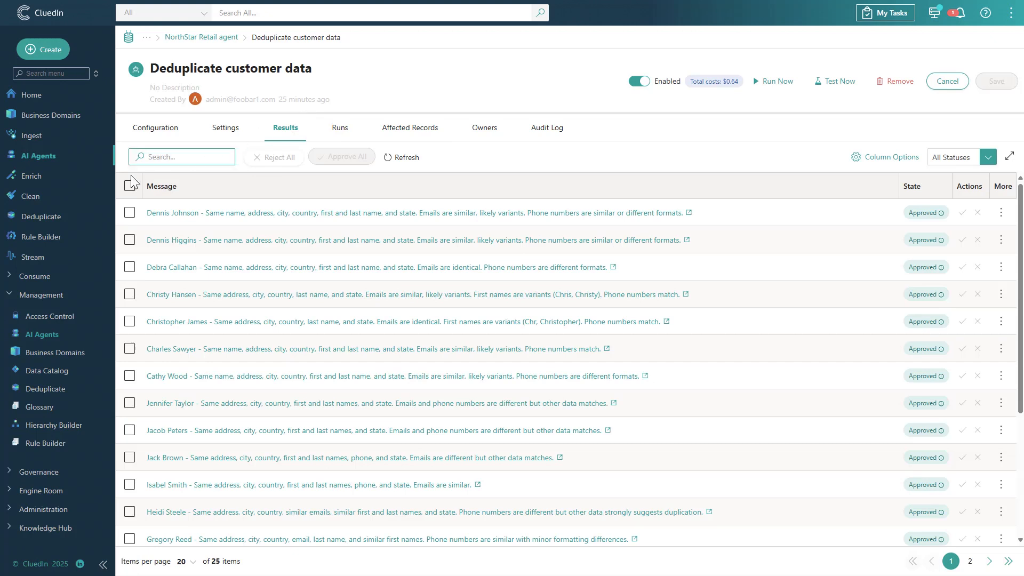
{"action": "left_click", "coordinate": [44, 217]}
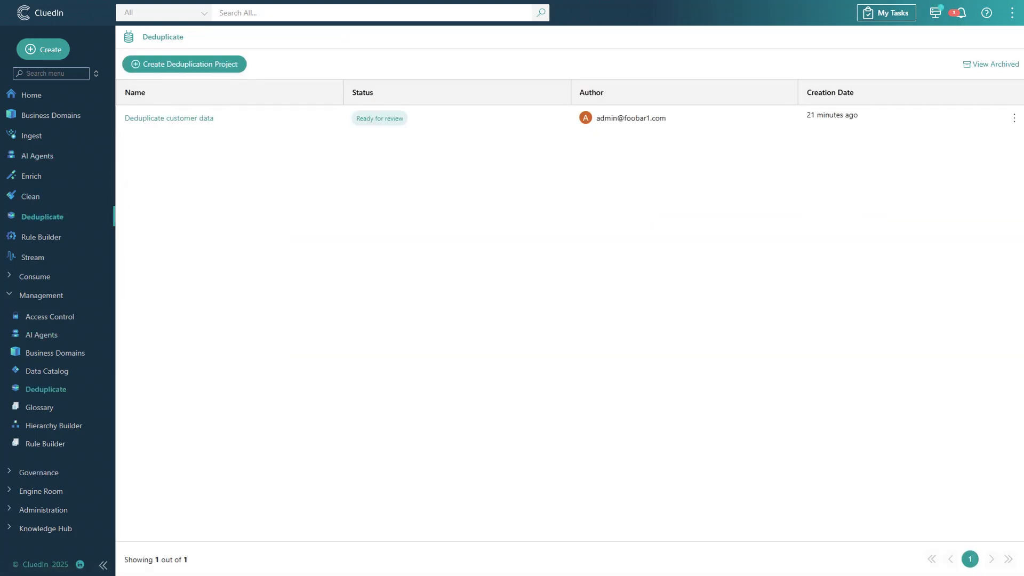